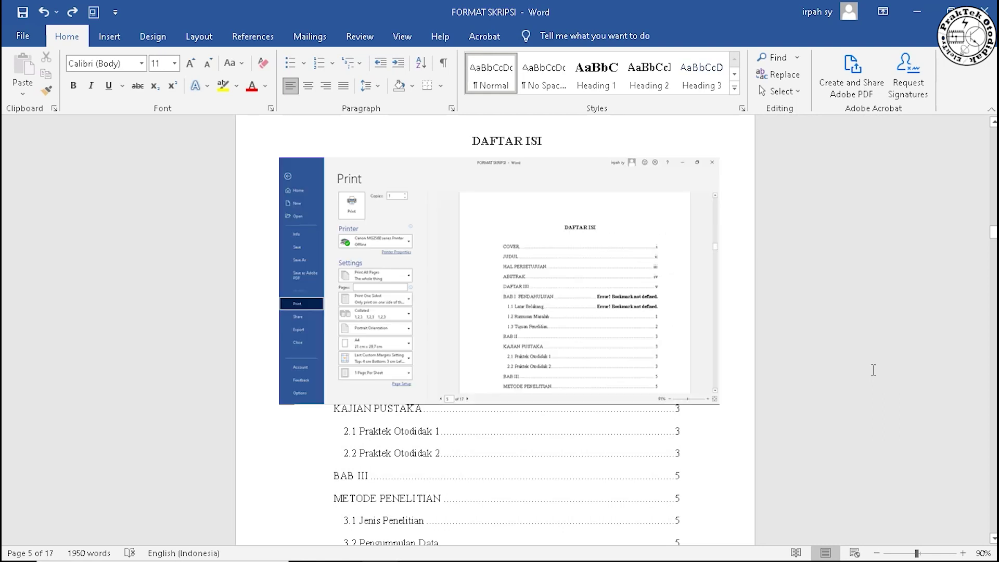
Delete the BAB I PENDAHULUAN and 1.1 Latar Belakang headings from the document.
{"action": "scroll", "coordinate": [870, 370], "scroll_direction": "down", "scroll_amount": 1}
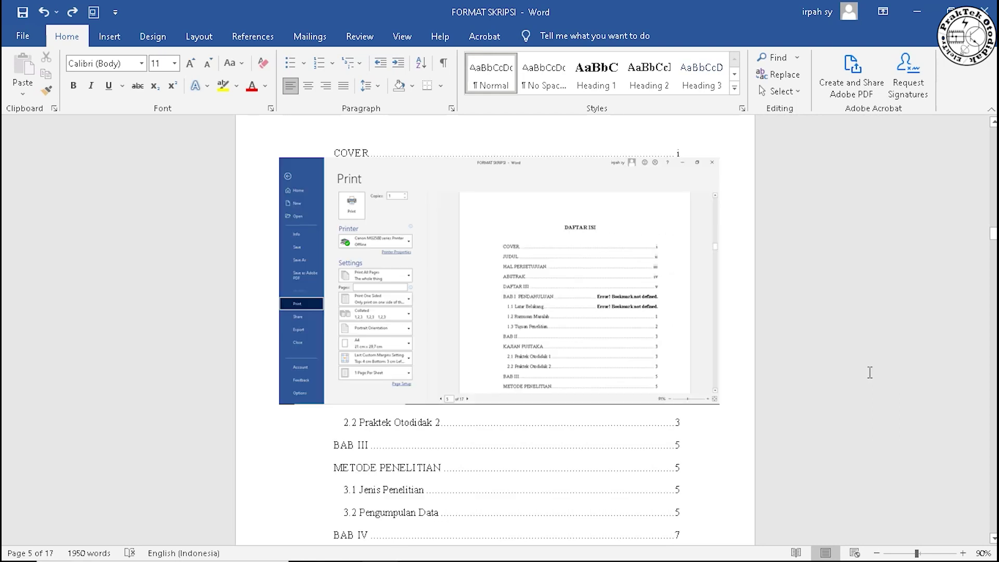
{"action": "scroll", "coordinate": [869, 372], "scroll_direction": "up", "scroll_amount": 1}
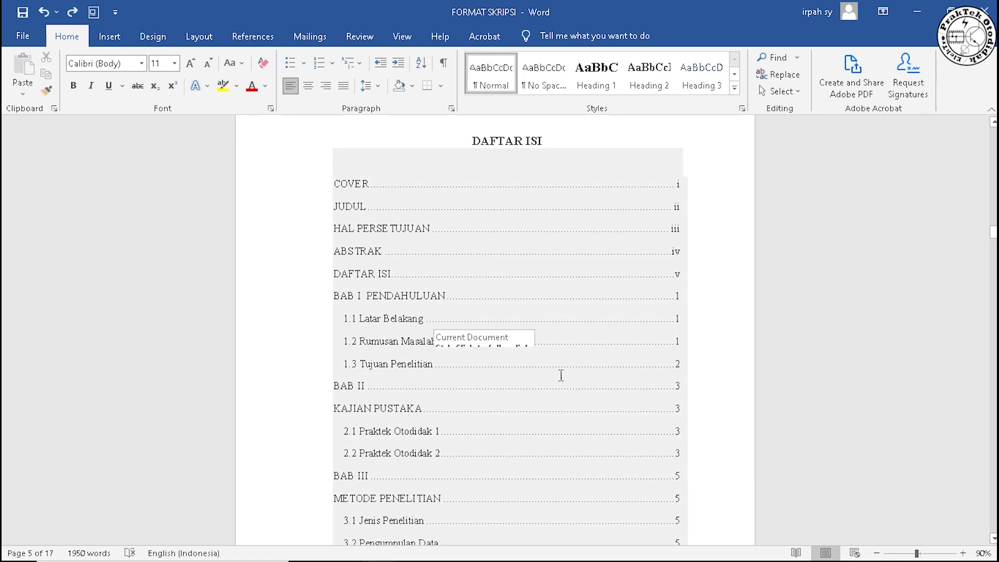
{"action": "scroll", "coordinate": [558, 374], "scroll_direction": "down", "scroll_amount": 1}
{"action": "scroll", "coordinate": [558, 374], "scroll_direction": "up", "scroll_amount": 2}
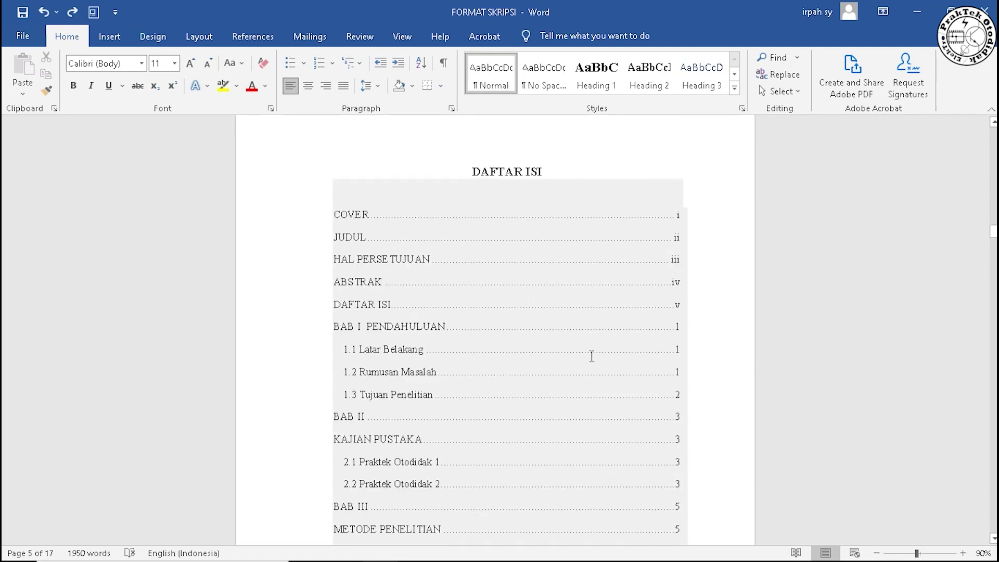
{"action": "scroll", "coordinate": [562, 383], "scroll_direction": "down", "scroll_amount": 3}
{"action": "scroll", "coordinate": [556, 408], "scroll_direction": "down", "scroll_amount": 8}
{"action": "scroll", "coordinate": [548, 414], "scroll_direction": "down", "scroll_amount": 6}
{"action": "scroll", "coordinate": [548, 418], "scroll_direction": "down", "scroll_amount": 3}
{"action": "scroll", "coordinate": [549, 410], "scroll_direction": "down", "scroll_amount": 5}
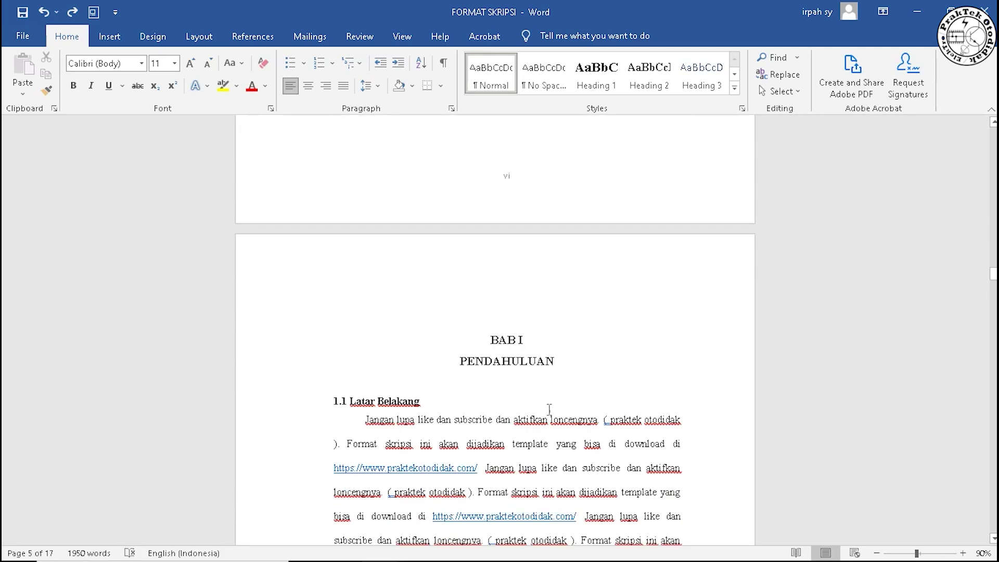
{"action": "left_click_drag", "start_coordinate": [445, 408], "coordinate": [344, 333]}
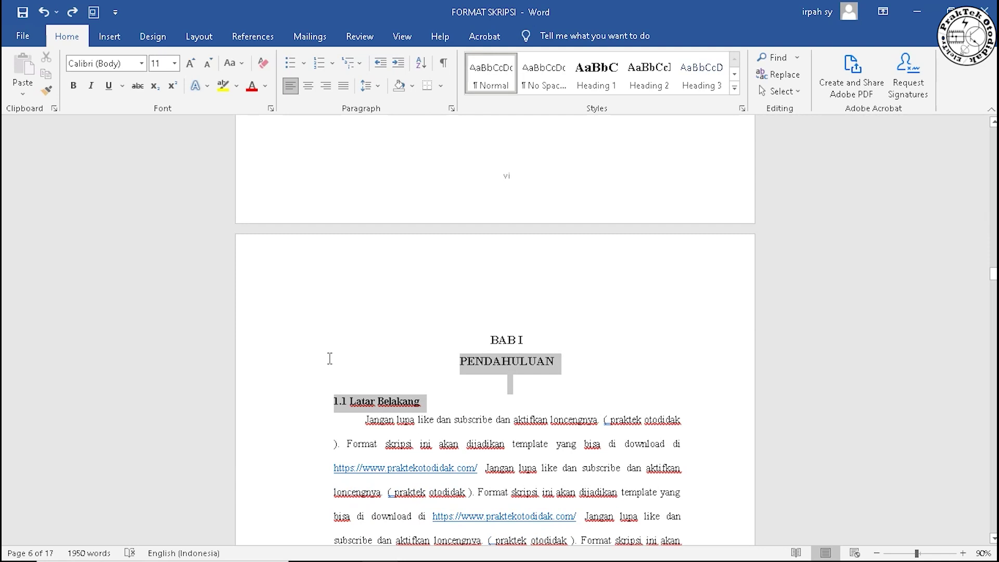
{"action": "key", "text": "Delete"}
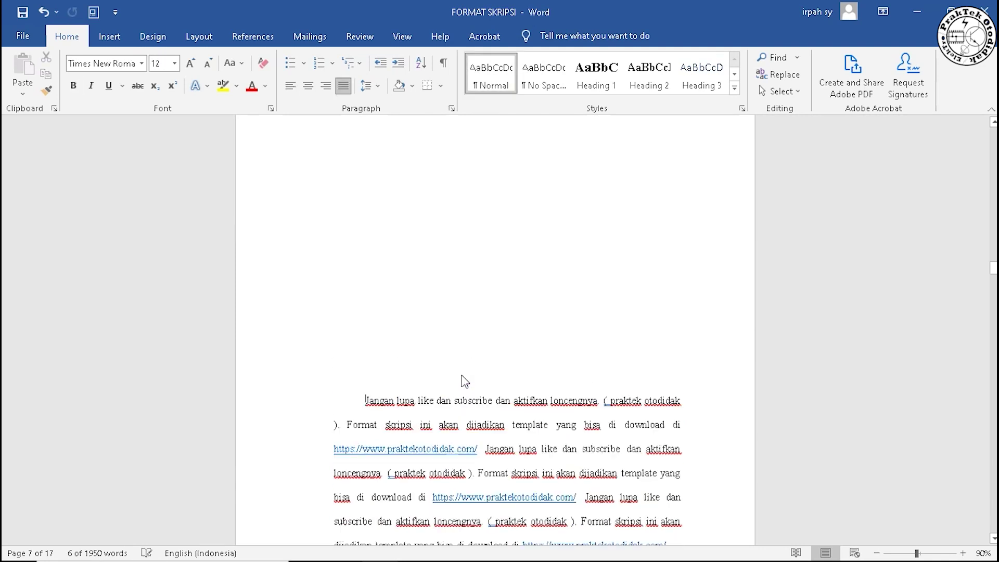
Open Print preview to see the DAFTAR ISI bookmark errors.
{"action": "scroll", "coordinate": [462, 374], "scroll_direction": "up", "scroll_amount": 4}
{"action": "scroll", "coordinate": [462, 375], "scroll_direction": "up", "scroll_amount": 6}
{"action": "scroll", "coordinate": [461, 374], "scroll_direction": "up", "scroll_amount": 4}
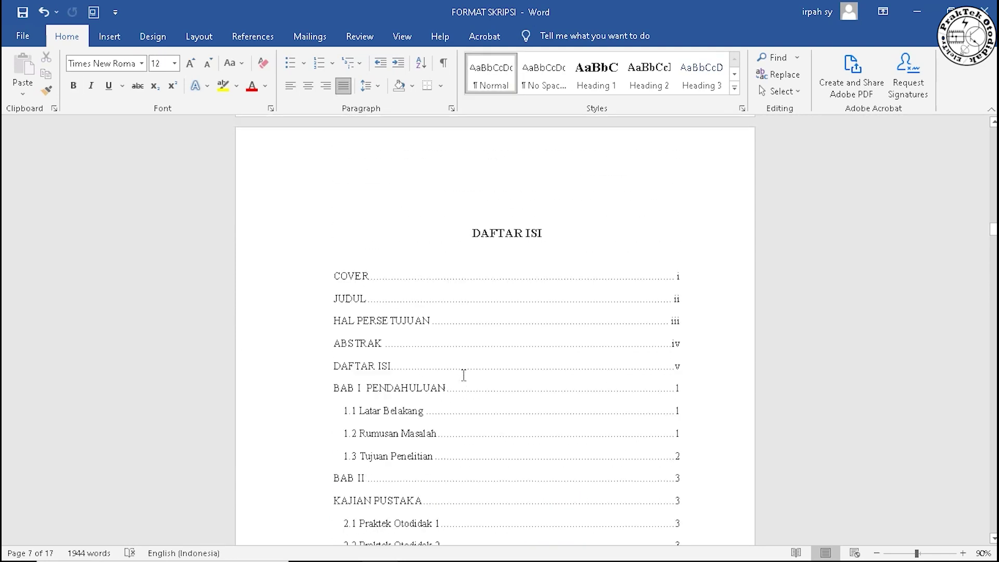
{"action": "key", "text": "ctrl+p"}
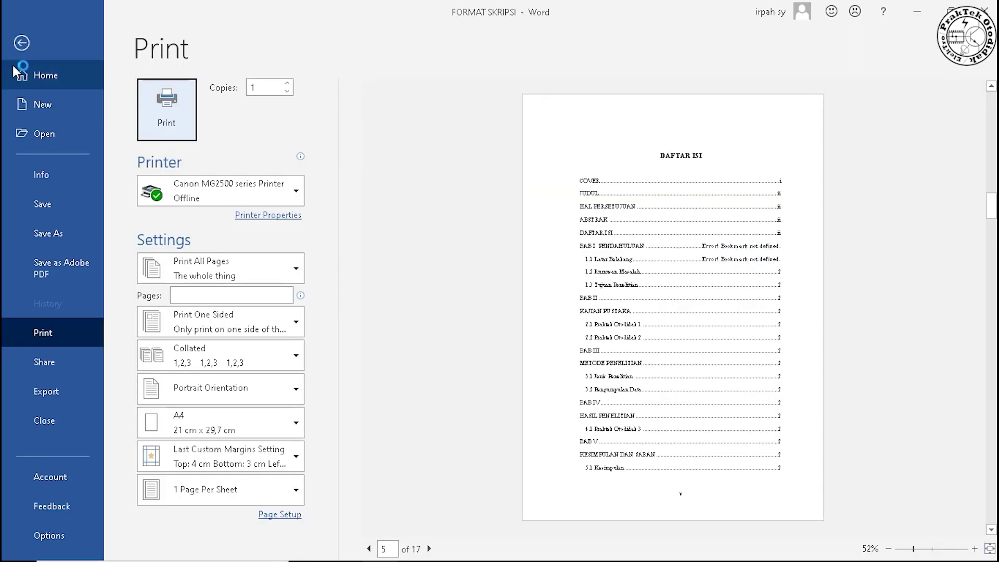
Leave Print preview and scroll back to the DAFTAR ISI showing the BAB I and 1.1 errors.
{"action": "left_click", "coordinate": [21, 44]}
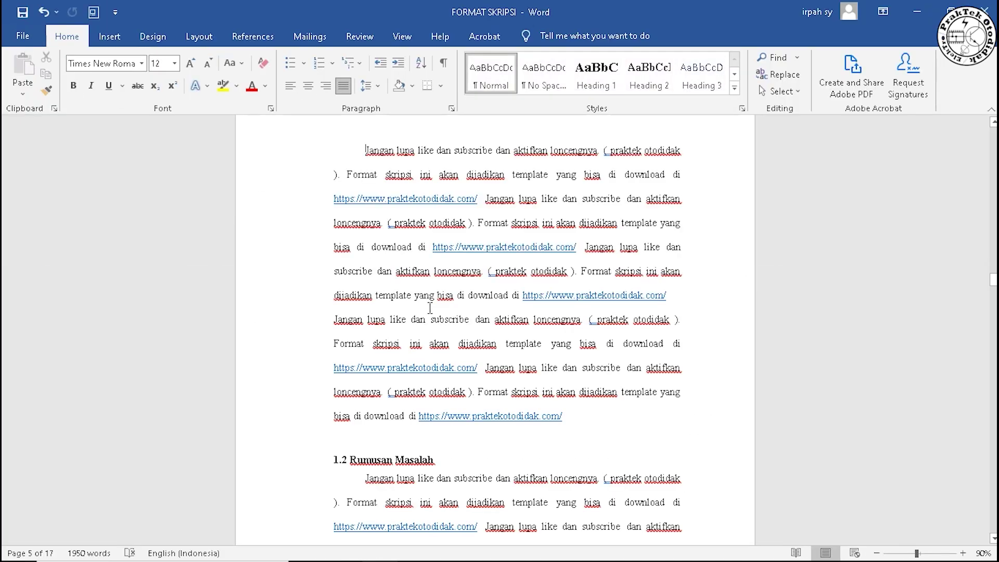
{"action": "scroll", "coordinate": [430, 308], "scroll_direction": "up", "scroll_amount": 3}
{"action": "scroll", "coordinate": [448, 356], "scroll_direction": "up", "scroll_amount": 5}
{"action": "scroll", "coordinate": [448, 361], "scroll_direction": "up", "scroll_amount": 5}
{"action": "scroll", "coordinate": [450, 363], "scroll_direction": "up", "scroll_amount": 3}
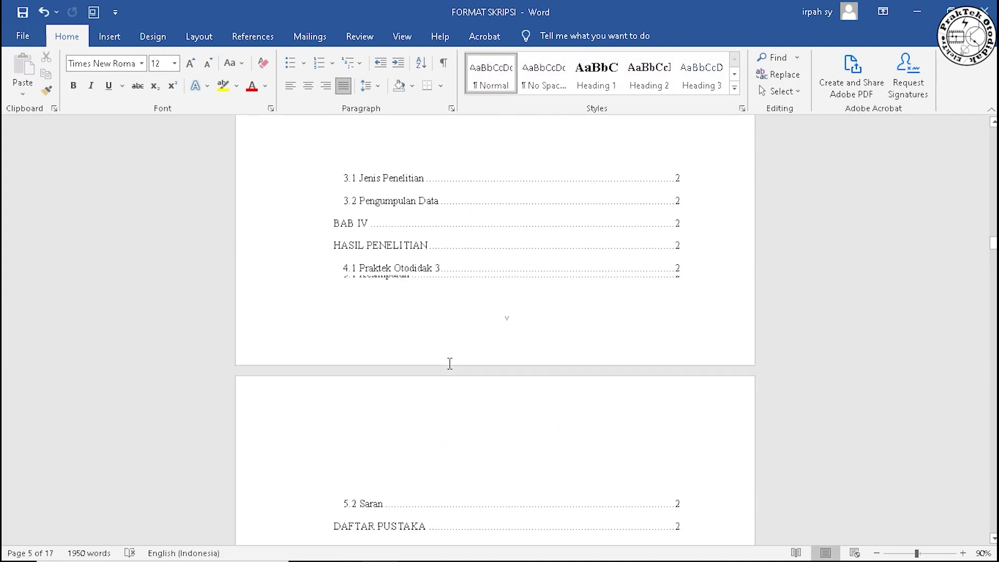
{"action": "scroll", "coordinate": [450, 363], "scroll_direction": "up", "scroll_amount": 5}
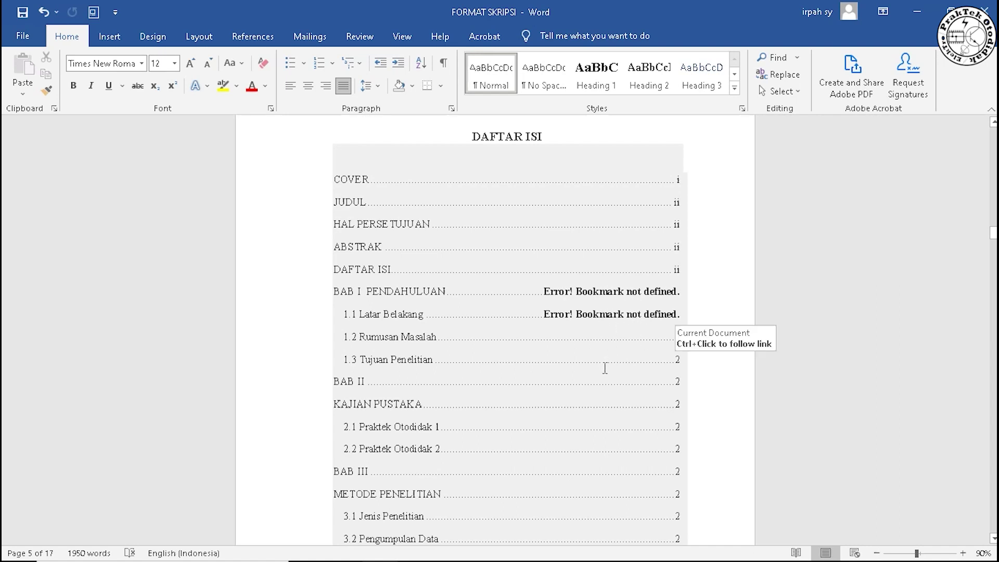
{"action": "scroll", "coordinate": [601, 378], "scroll_direction": "down", "scroll_amount": 1}
{"action": "scroll", "coordinate": [600, 378], "scroll_direction": "down", "scroll_amount": 1}
{"action": "scroll", "coordinate": [600, 379], "scroll_direction": "down", "scroll_amount": 1}
{"action": "scroll", "coordinate": [601, 378], "scroll_direction": "down", "scroll_amount": 1}
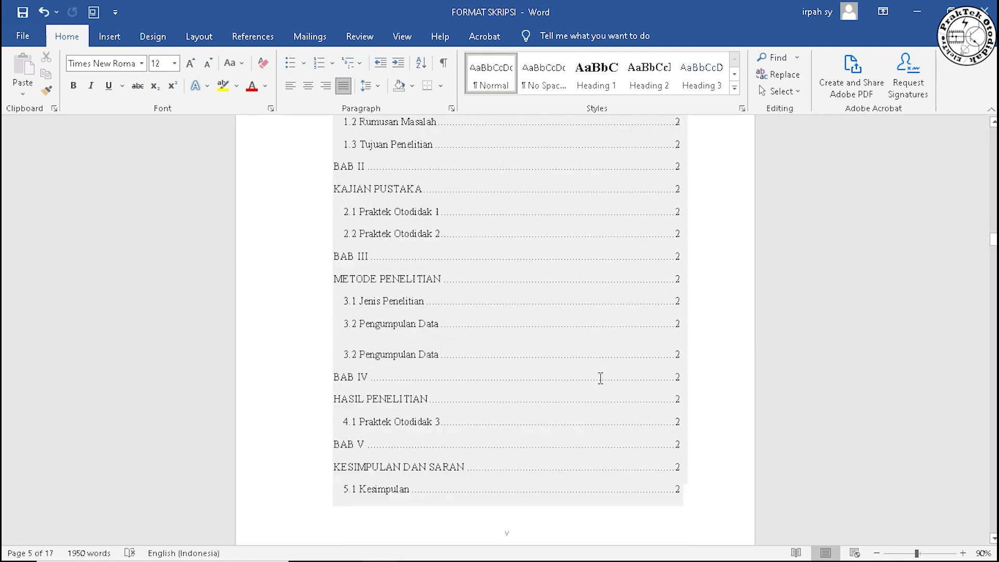
{"action": "scroll", "coordinate": [600, 379], "scroll_direction": "down", "scroll_amount": 1}
{"action": "scroll", "coordinate": [599, 378], "scroll_direction": "down", "scroll_amount": 2}
{"action": "scroll", "coordinate": [599, 378], "scroll_direction": "down", "scroll_amount": 2}
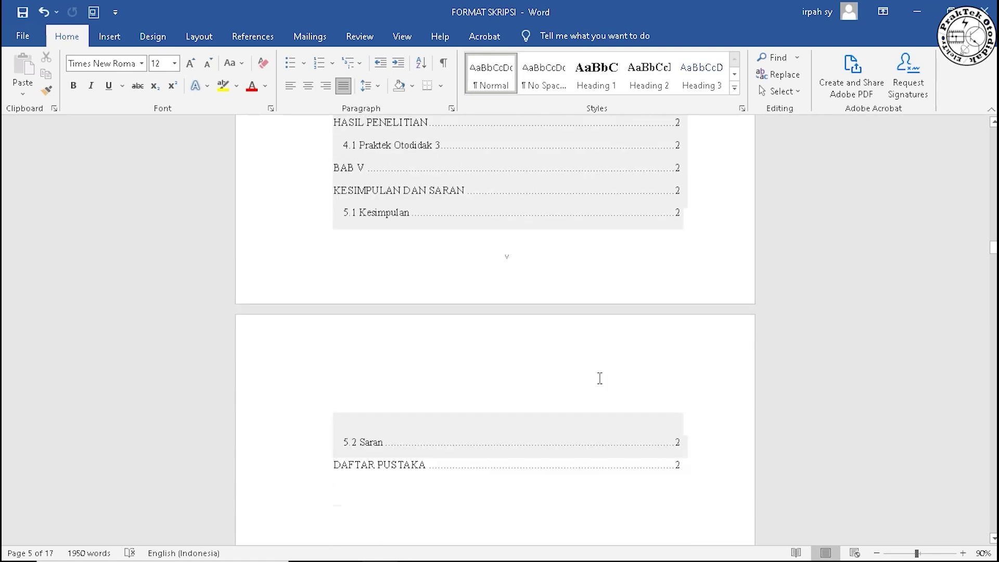
{"action": "scroll", "coordinate": [599, 377], "scroll_direction": "down", "scroll_amount": 2}
{"action": "scroll", "coordinate": [597, 376], "scroll_direction": "down", "scroll_amount": 3}
{"action": "scroll", "coordinate": [597, 375], "scroll_direction": "down", "scroll_amount": 1}
{"action": "scroll", "coordinate": [598, 376], "scroll_direction": "down", "scroll_amount": 5}
{"action": "scroll", "coordinate": [595, 374], "scroll_direction": "down", "scroll_amount": 5}
{"action": "scroll", "coordinate": [594, 372], "scroll_direction": "up", "scroll_amount": 1}
{"action": "scroll", "coordinate": [468, 294], "scroll_direction": "up", "scroll_amount": 5}
{"action": "scroll", "coordinate": [490, 319], "scroll_direction": "up", "scroll_amount": 3}
{"action": "scroll", "coordinate": [490, 317], "scroll_direction": "up", "scroll_amount": 5}
{"action": "scroll", "coordinate": [490, 317], "scroll_direction": "up", "scroll_amount": 3}
{"action": "scroll", "coordinate": [490, 316], "scroll_direction": "up", "scroll_amount": 4}
{"action": "scroll", "coordinate": [489, 316], "scroll_direction": "up", "scroll_amount": 5}
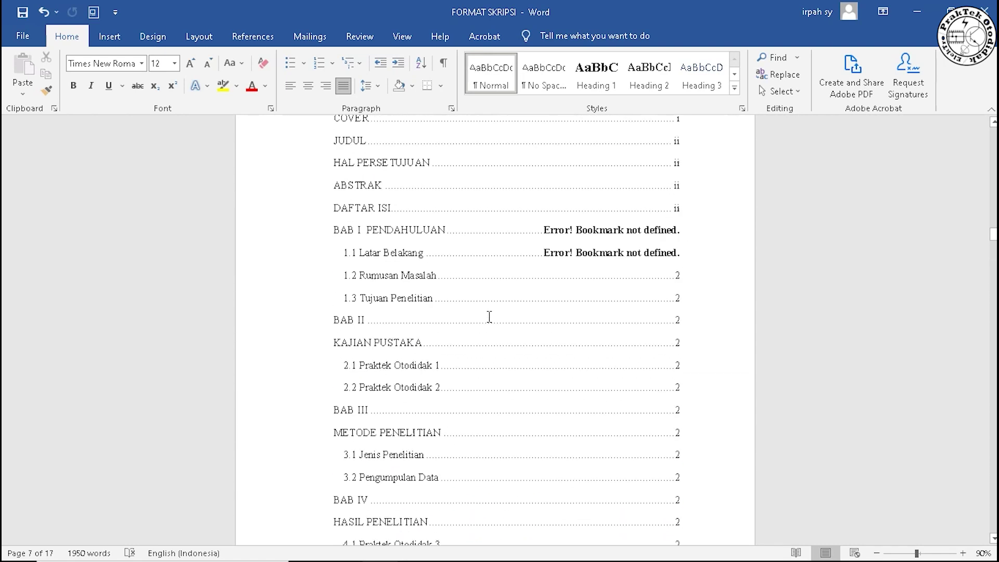
{"action": "scroll", "coordinate": [489, 316], "scroll_direction": "up", "scroll_amount": 1}
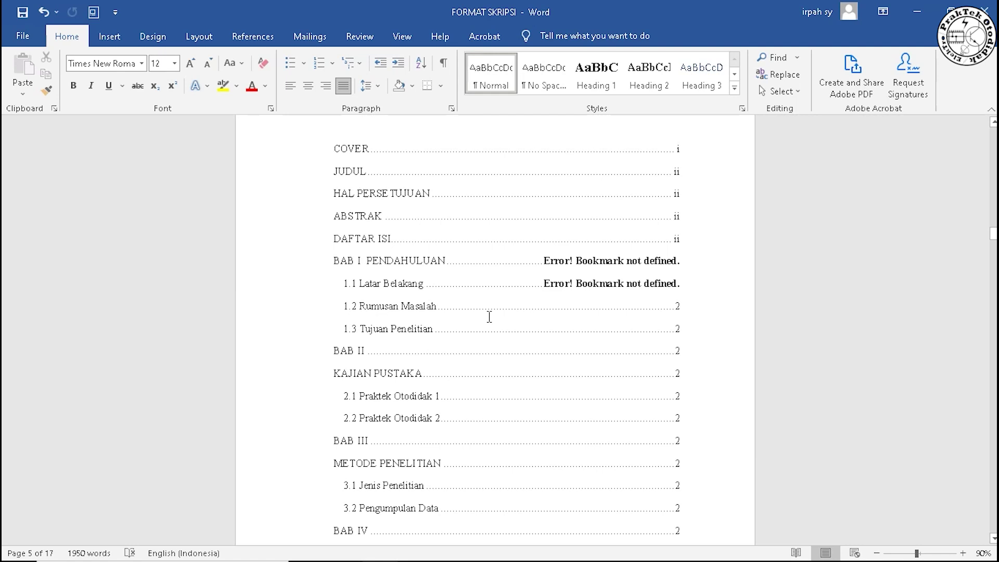
Paste the copied DAFTAR ISI into a new blank document and check it in Print preview.
{"action": "key", "text": "ctrl+n"}
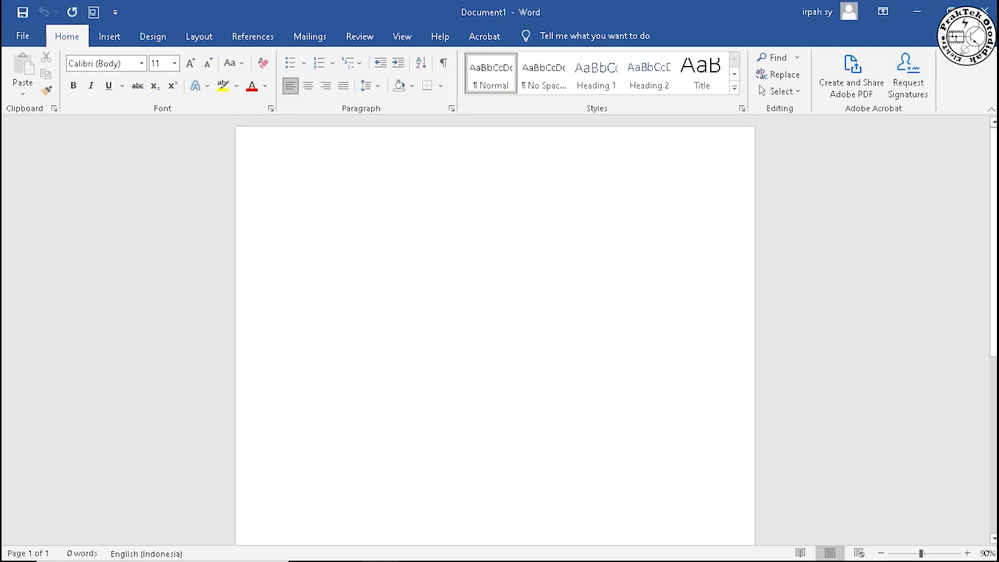
{"action": "key", "text": "ctrl+v"}
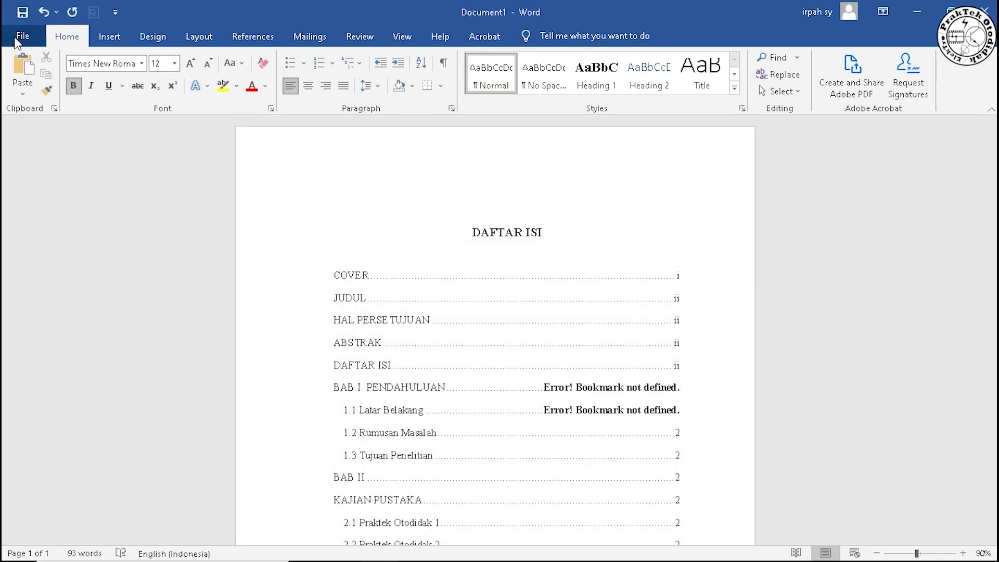
{"action": "key", "text": "ctrl+p"}
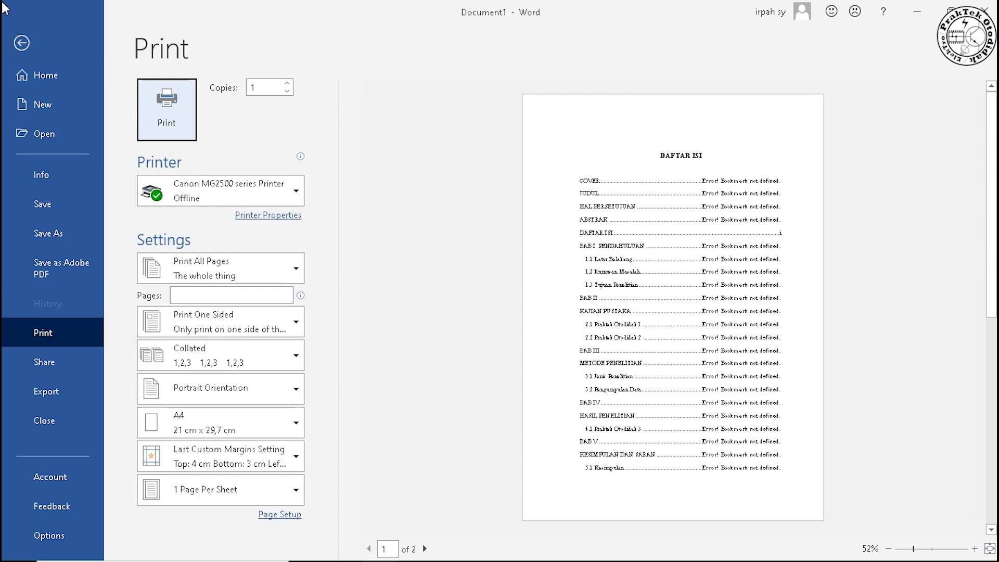
{"action": "left_click", "coordinate": [19, 44]}
{"action": "scroll", "coordinate": [251, 230], "scroll_direction": "up", "scroll_amount": 3}
{"action": "scroll", "coordinate": [252, 229], "scroll_direction": "up", "scroll_amount": 3}
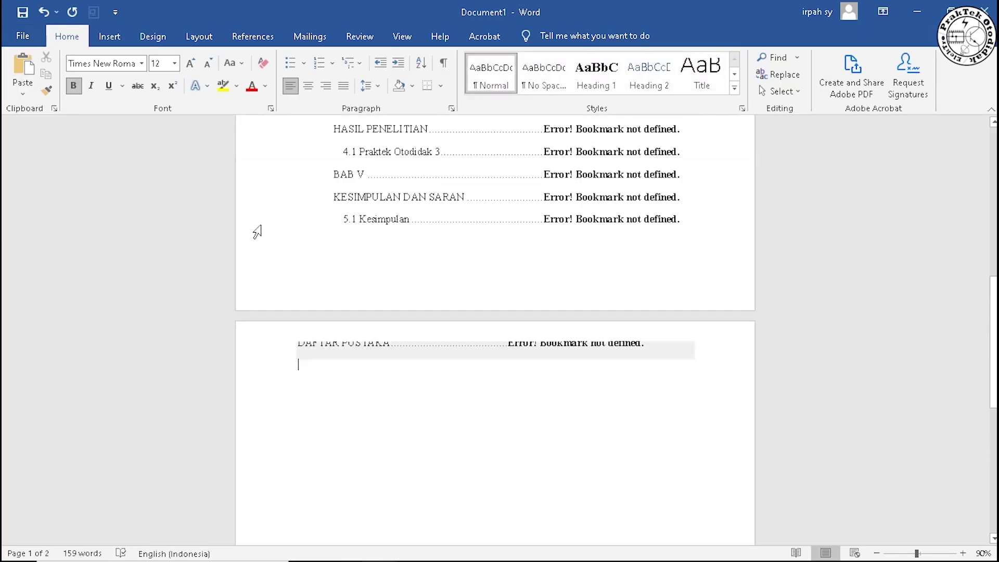
{"action": "scroll", "coordinate": [257, 231], "scroll_direction": "up", "scroll_amount": 3}
{"action": "scroll", "coordinate": [256, 232], "scroll_direction": "up", "scroll_amount": 5}
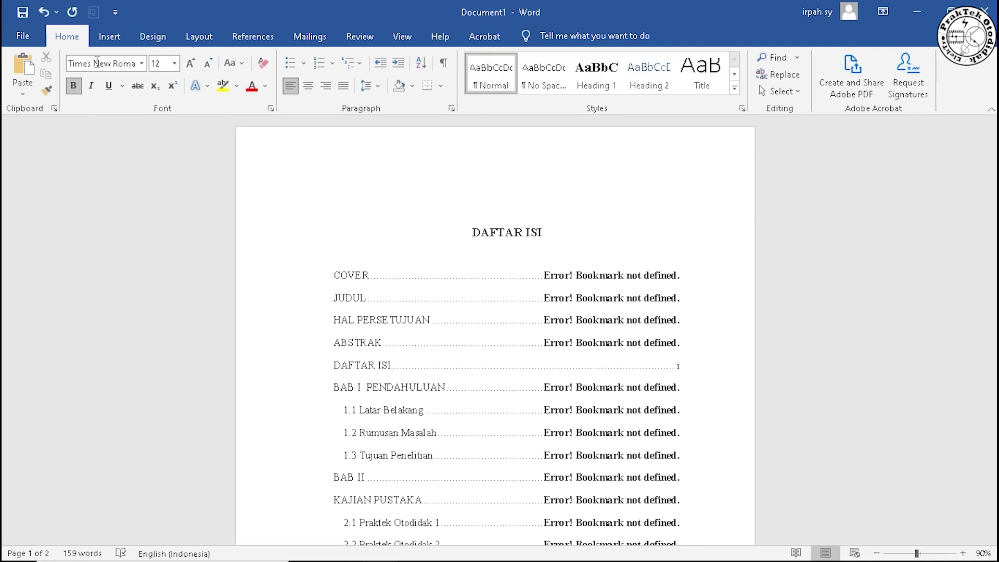
Undo the last change to bring back the table of contents' page numbers.
{"action": "left_click", "coordinate": [46, 16]}
{"action": "scroll", "coordinate": [470, 264], "scroll_direction": "up", "scroll_amount": 3}
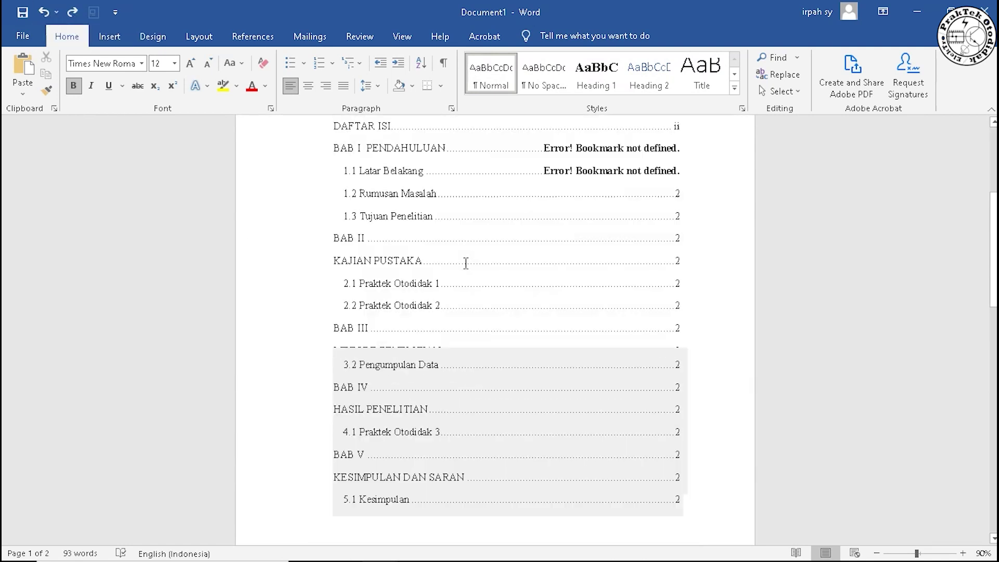
{"action": "scroll", "coordinate": [468, 264], "scroll_direction": "up", "scroll_amount": 2}
{"action": "scroll", "coordinate": [466, 264], "scroll_direction": "up", "scroll_amount": 1}
Select the whole table of contents and unlink it into plain text with Ctrl+Shift+F9.
{"action": "left_click", "coordinate": [466, 264]}
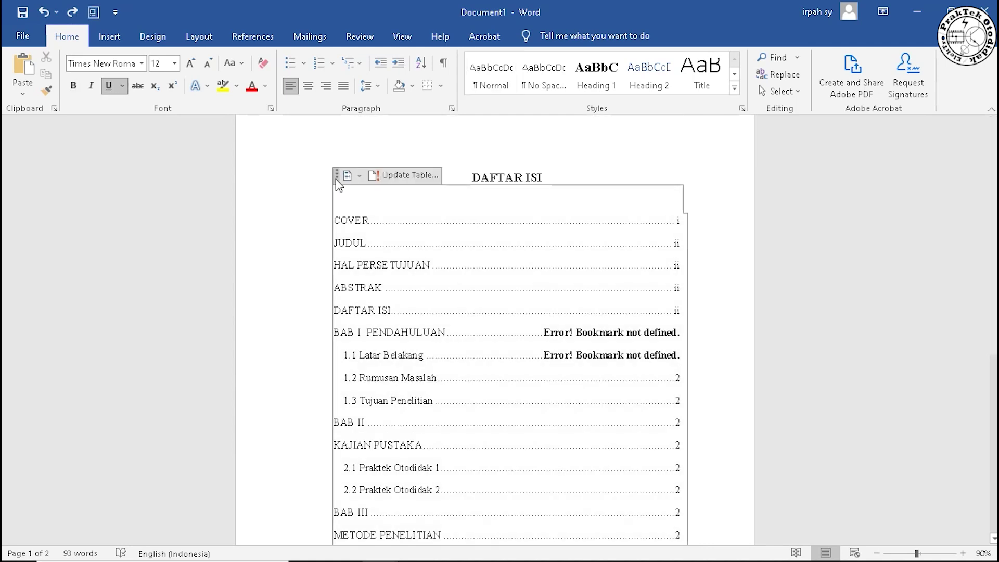
{"action": "left_click", "coordinate": [339, 177]}
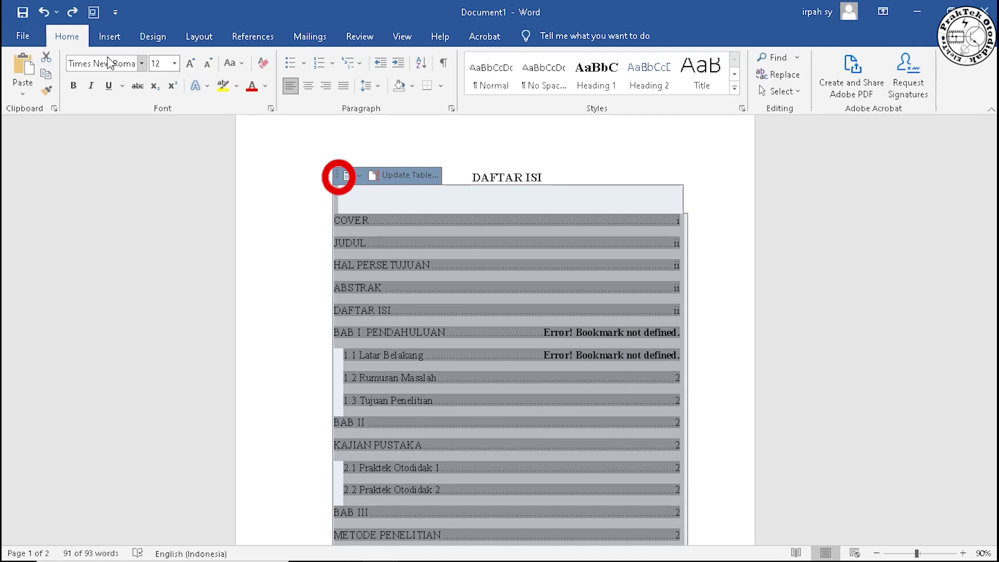
{"action": "key", "text": "ctrl+shift+F9"}
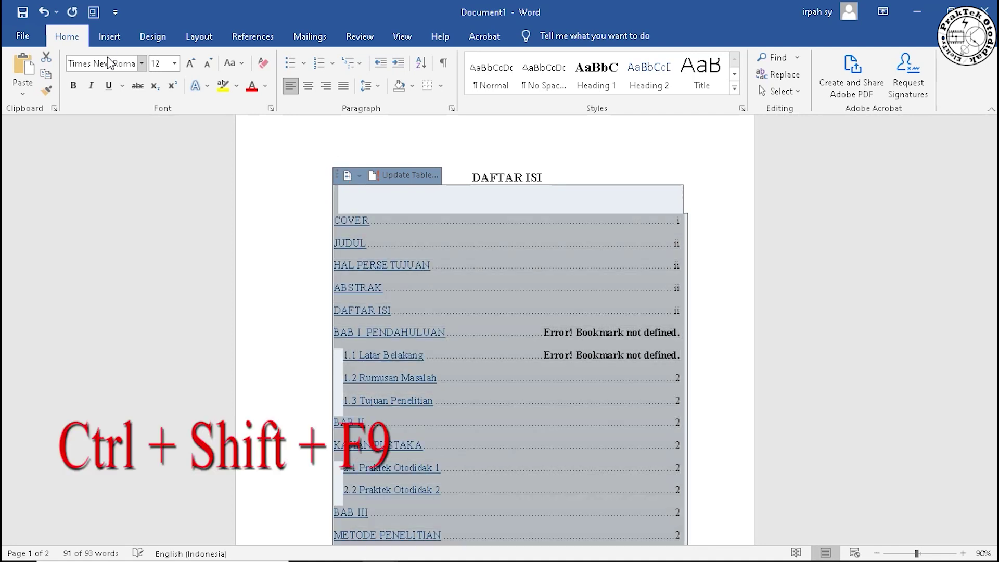
{"action": "left_click", "coordinate": [547, 302]}
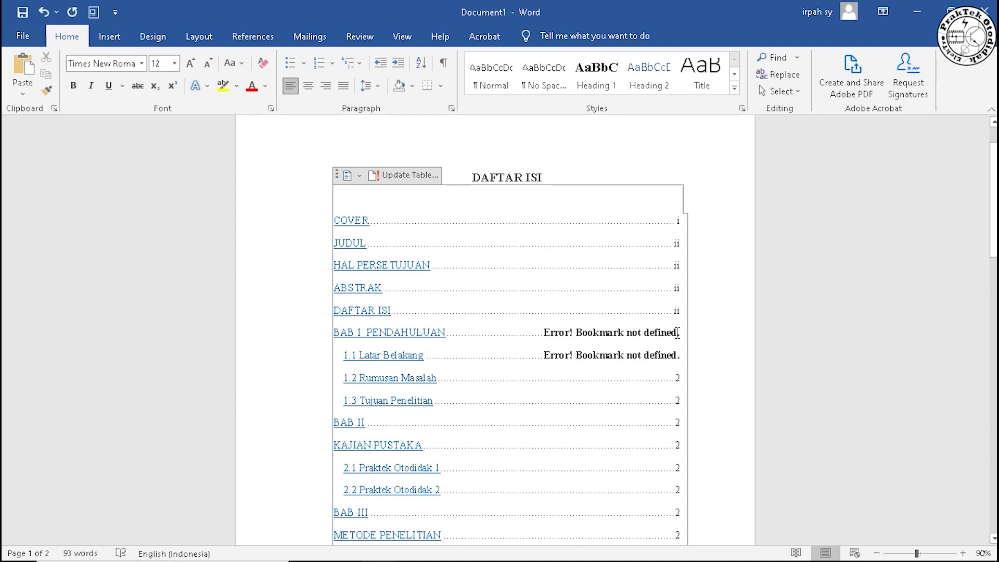
Replace the bookmark error messages on the BAB I and 1.1 lines with page number 1.
{"action": "left_click_drag", "start_coordinate": [677, 332], "coordinate": [543, 333]}
{"action": "key", "text": "Delete"}
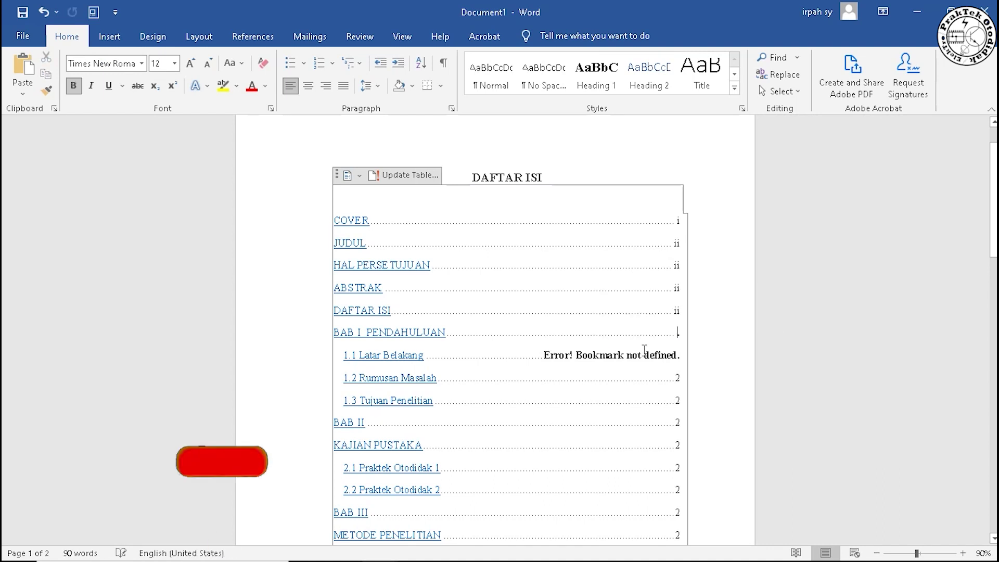
{"action": "left_click_drag", "start_coordinate": [679, 355], "coordinate": [544, 356]}
{"action": "key", "text": "Delete"}
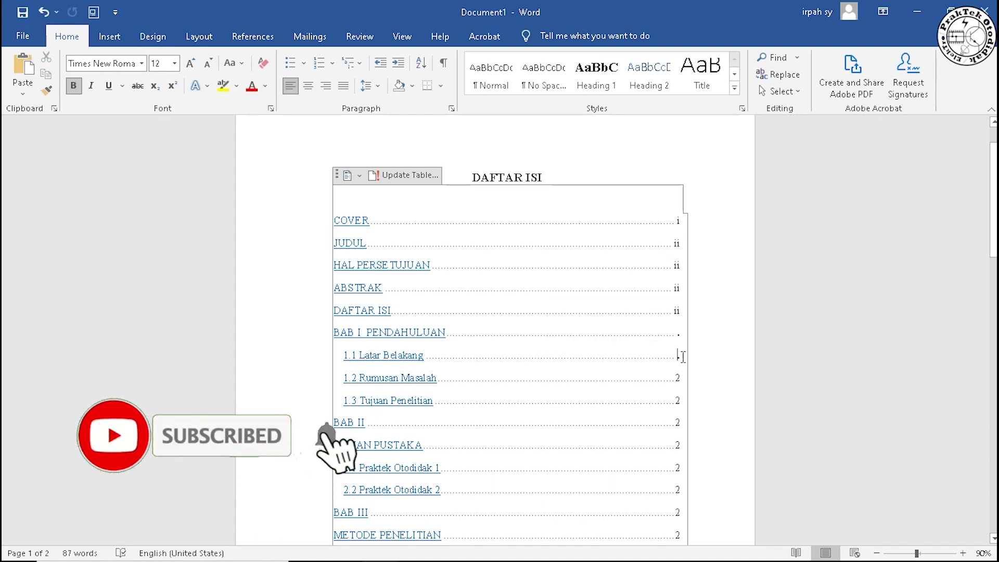
{"action": "type", "text": "1"}
{"action": "left_click", "coordinate": [681, 335]}
{"action": "type", "text": "1"}
{"action": "left_click_drag", "start_coordinate": [681, 334], "coordinate": [683, 356]}
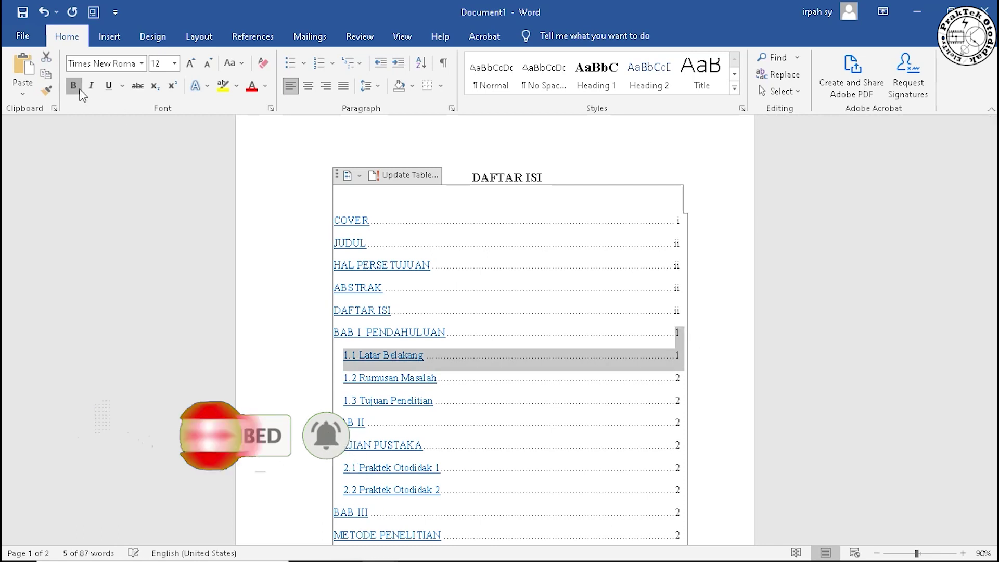
{"action": "left_click", "coordinate": [424, 266]}
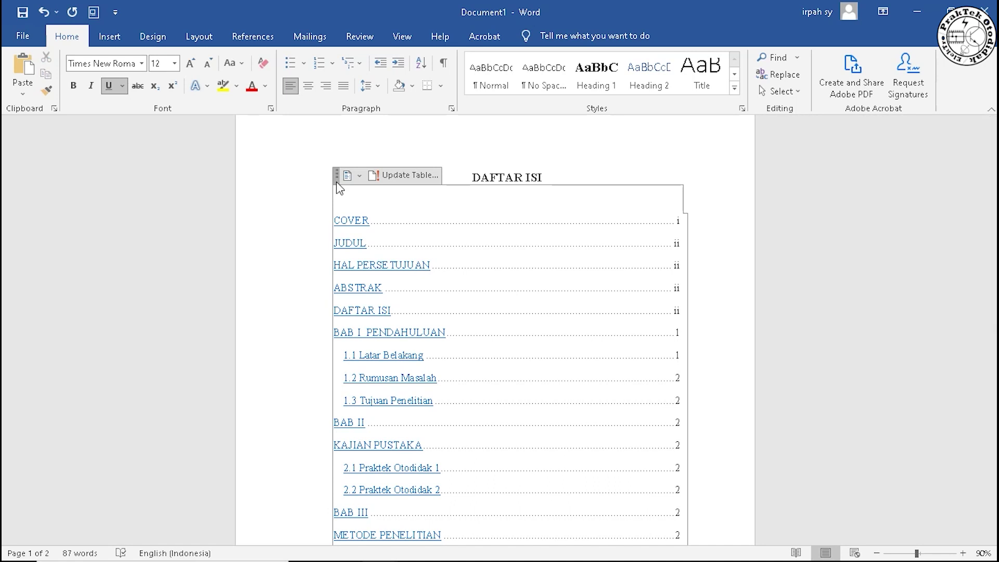
Make the whole contents list black and non-underlined, then go to the File screen.
{"action": "left_click", "coordinate": [337, 175]}
{"action": "left_click", "coordinate": [265, 87]}
{"action": "left_click", "coordinate": [286, 103]}
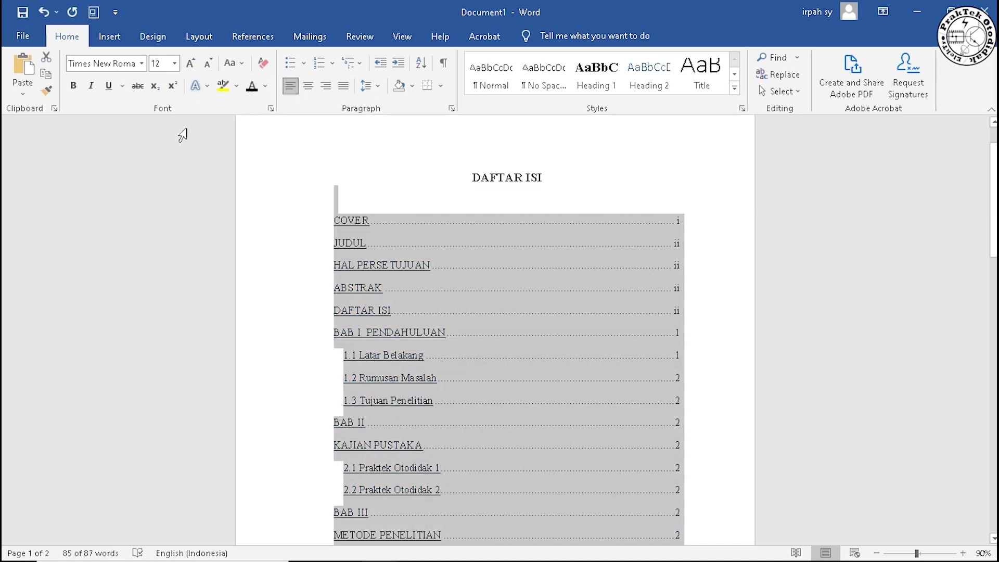
{"action": "left_click", "coordinate": [110, 86]}
{"action": "left_click", "coordinate": [595, 281]}
{"action": "scroll", "coordinate": [596, 341], "scroll_direction": "down", "scroll_amount": 2}
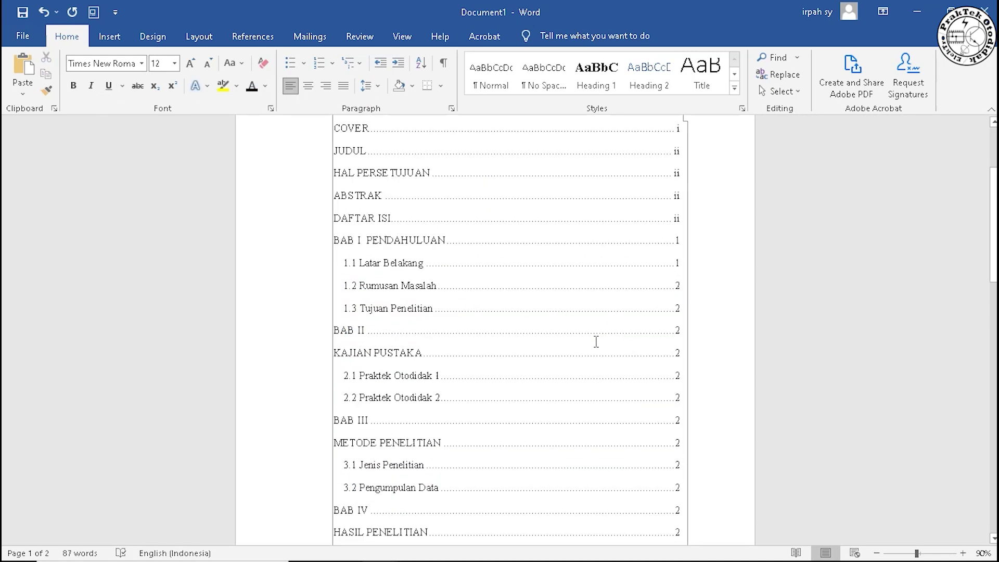
{"action": "scroll", "coordinate": [596, 342], "scroll_direction": "down", "scroll_amount": 5}
{"action": "scroll", "coordinate": [597, 341], "scroll_direction": "down", "scroll_amount": 5}
{"action": "scroll", "coordinate": [593, 346], "scroll_direction": "up", "scroll_amount": 6}
{"action": "scroll", "coordinate": [590, 353], "scroll_direction": "up", "scroll_amount": 7}
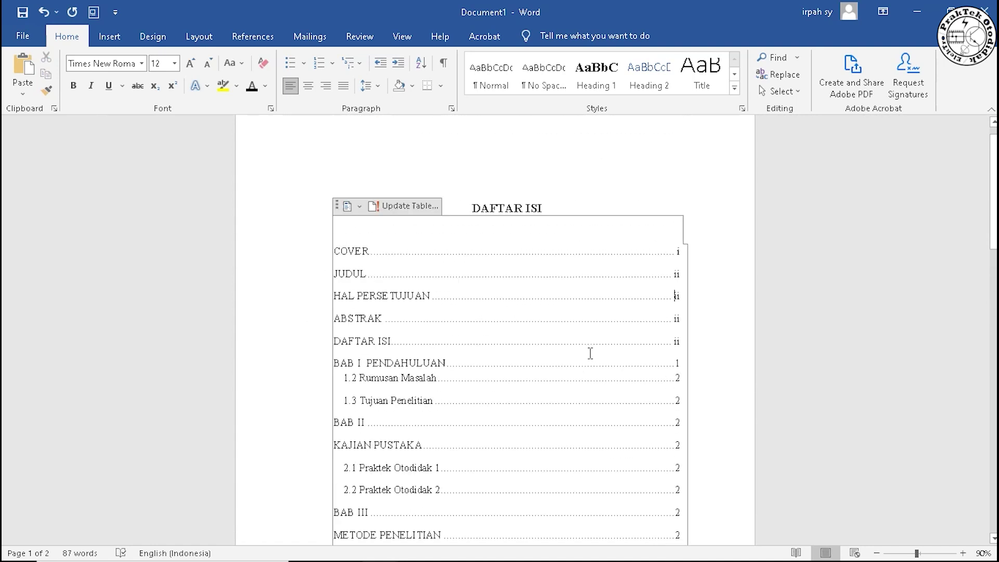
{"action": "scroll", "coordinate": [590, 353], "scroll_direction": "up", "scroll_amount": 1}
{"action": "left_click", "coordinate": [633, 208]}
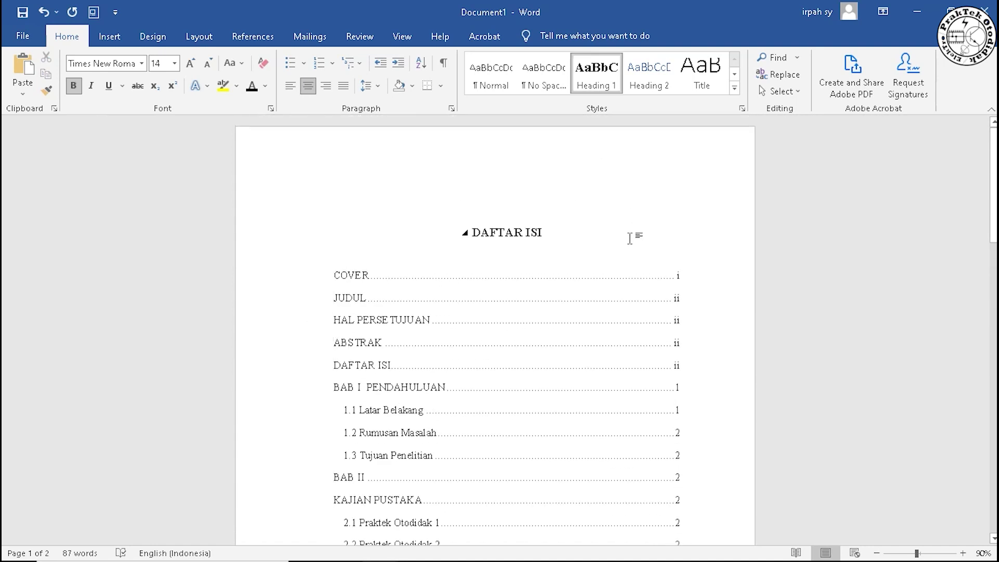
{"action": "left_click", "coordinate": [24, 36]}
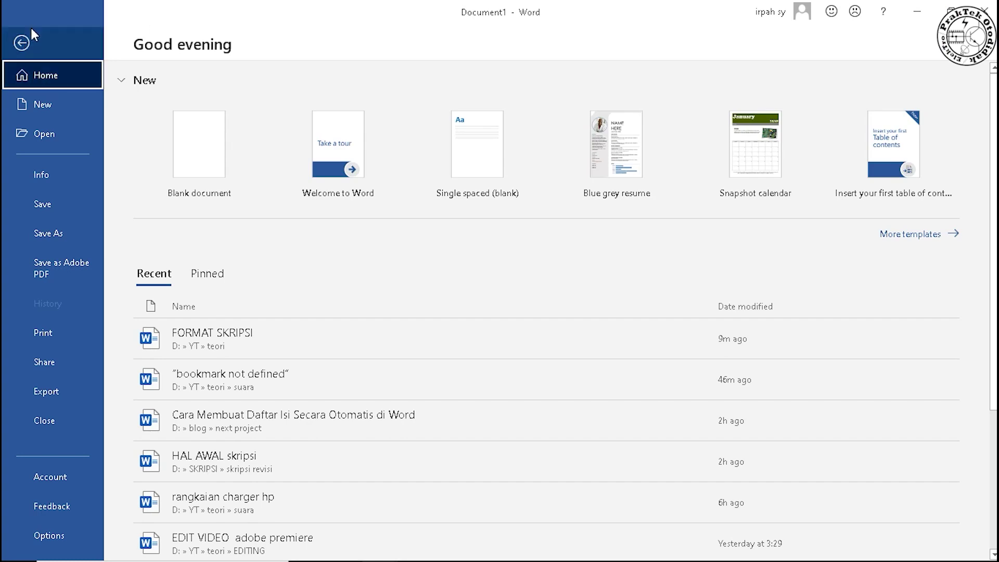
Check Document1's contents list in Print preview, then return to editing it.
{"action": "left_click", "coordinate": [63, 333]}
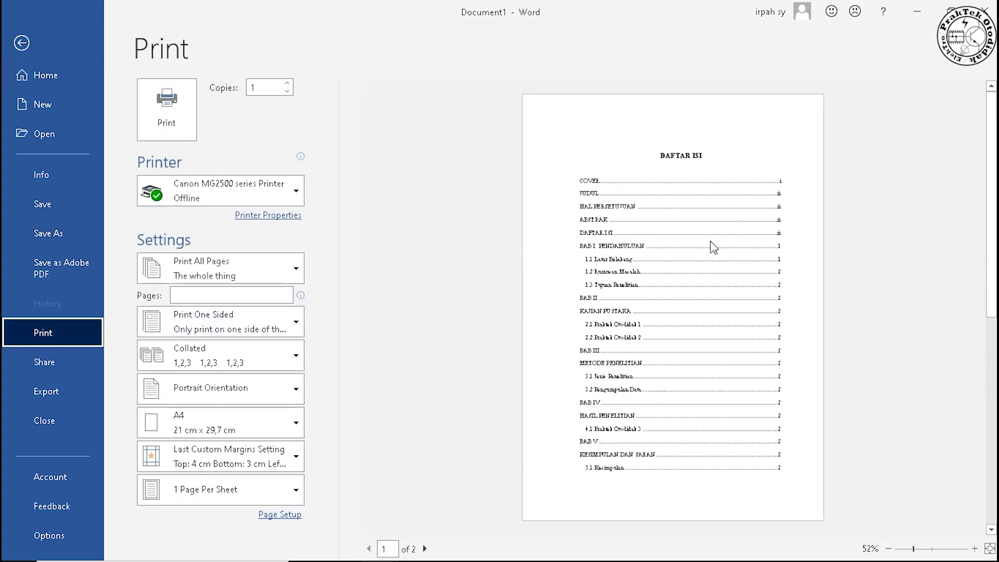
{"action": "scroll", "coordinate": [742, 377], "scroll_direction": "down", "scroll_amount": 1}
{"action": "scroll", "coordinate": [736, 379], "scroll_direction": "up", "scroll_amount": 1}
{"action": "left_click", "coordinate": [21, 43]}
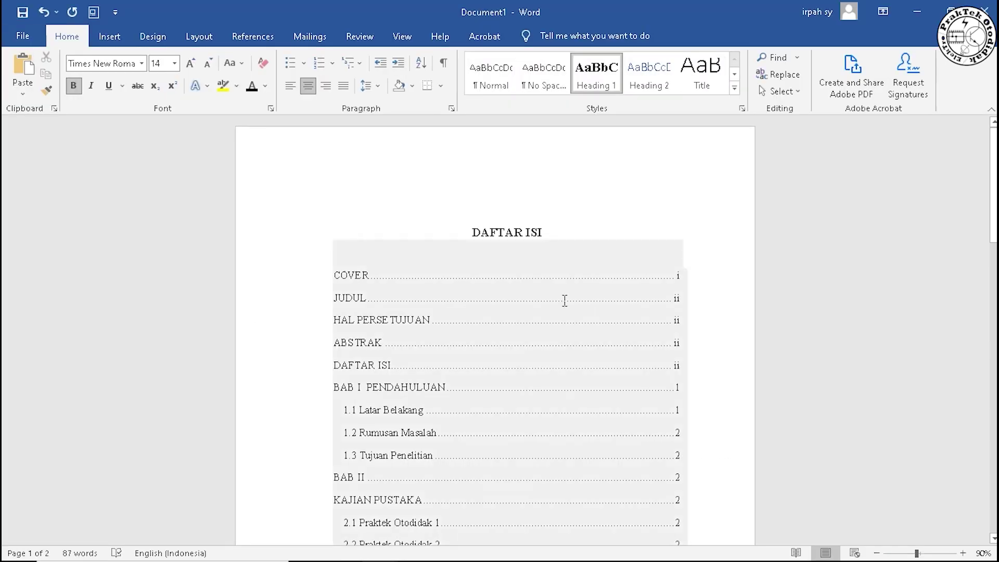
{"action": "scroll", "coordinate": [564, 302], "scroll_direction": "down", "scroll_amount": 5}
{"action": "scroll", "coordinate": [565, 308], "scroll_direction": "down", "scroll_amount": 5}
{"action": "scroll", "coordinate": [564, 308], "scroll_direction": "down", "scroll_amount": 3}
{"action": "scroll", "coordinate": [562, 310], "scroll_direction": "down", "scroll_amount": 3}
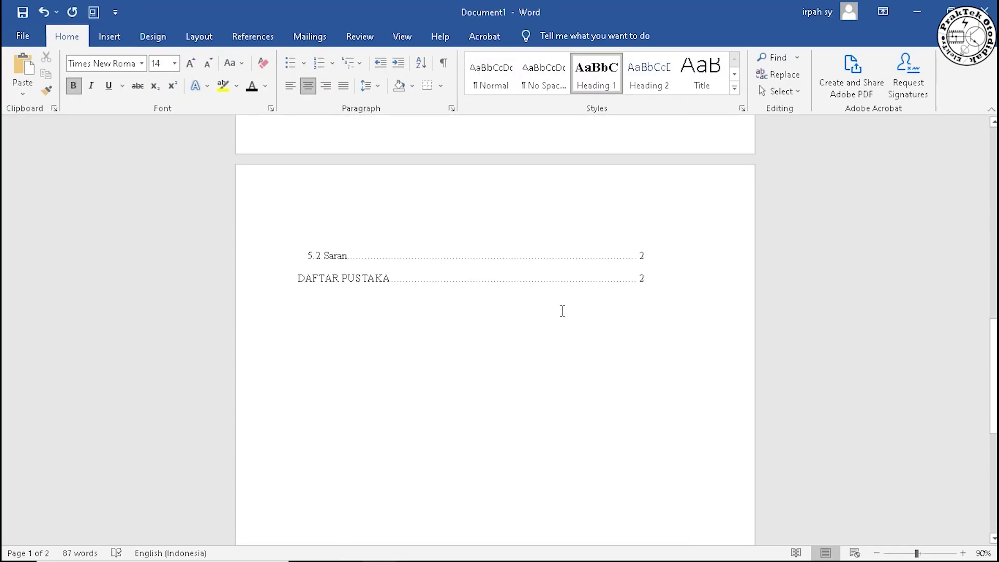
{"action": "scroll", "coordinate": [562, 311], "scroll_direction": "up", "scroll_amount": 2}
{"action": "scroll", "coordinate": [562, 310], "scroll_direction": "up", "scroll_amount": 1}
{"action": "scroll", "coordinate": [561, 310], "scroll_direction": "up", "scroll_amount": 3}
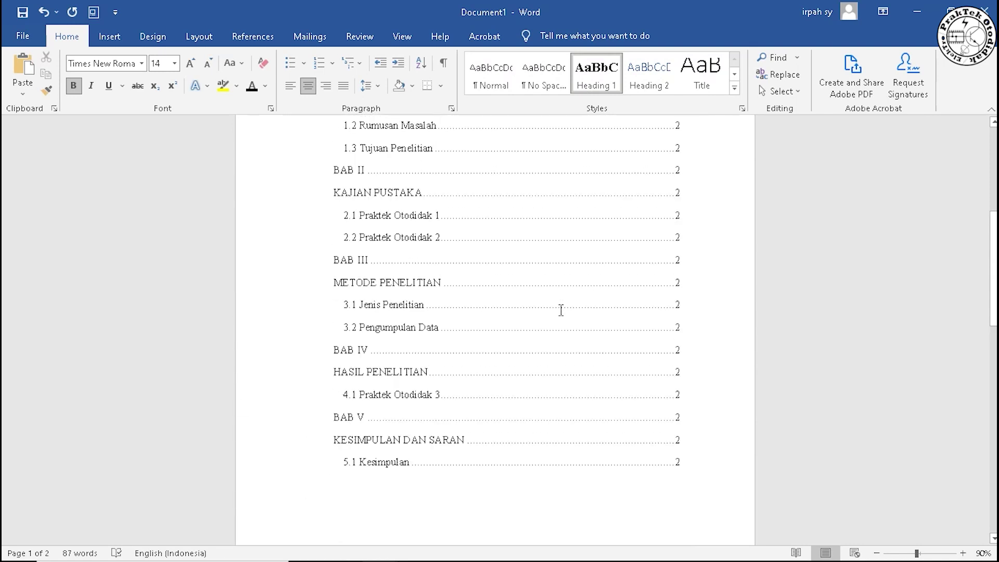
{"action": "scroll", "coordinate": [561, 310], "scroll_direction": "up", "scroll_amount": 4}
{"action": "scroll", "coordinate": [561, 310], "scroll_direction": "up", "scroll_amount": 1}
{"action": "left_click", "coordinate": [561, 310]}
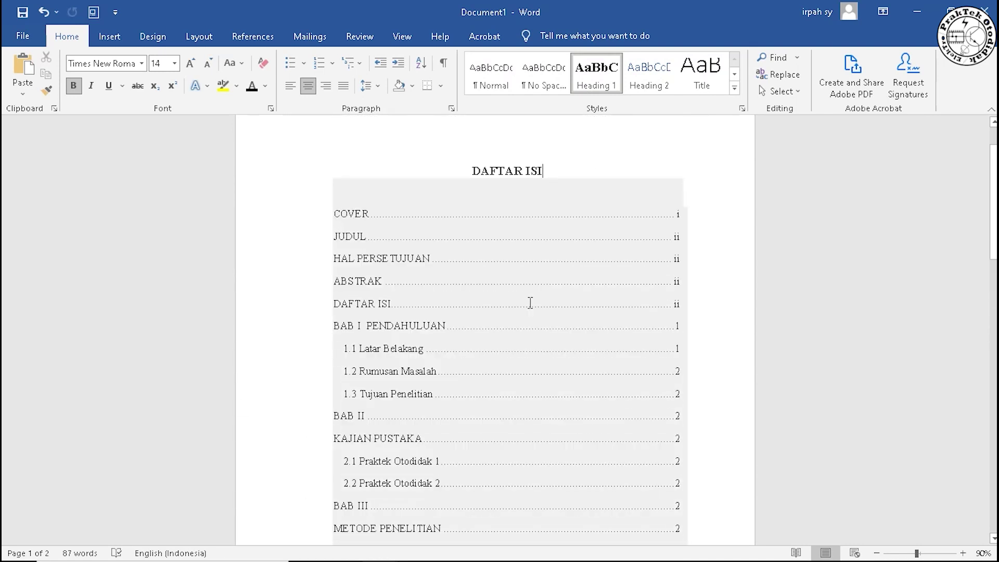
{"action": "scroll", "coordinate": [529, 301], "scroll_direction": "down", "scroll_amount": 3}
{"action": "scroll", "coordinate": [523, 319], "scroll_direction": "down", "scroll_amount": 5}
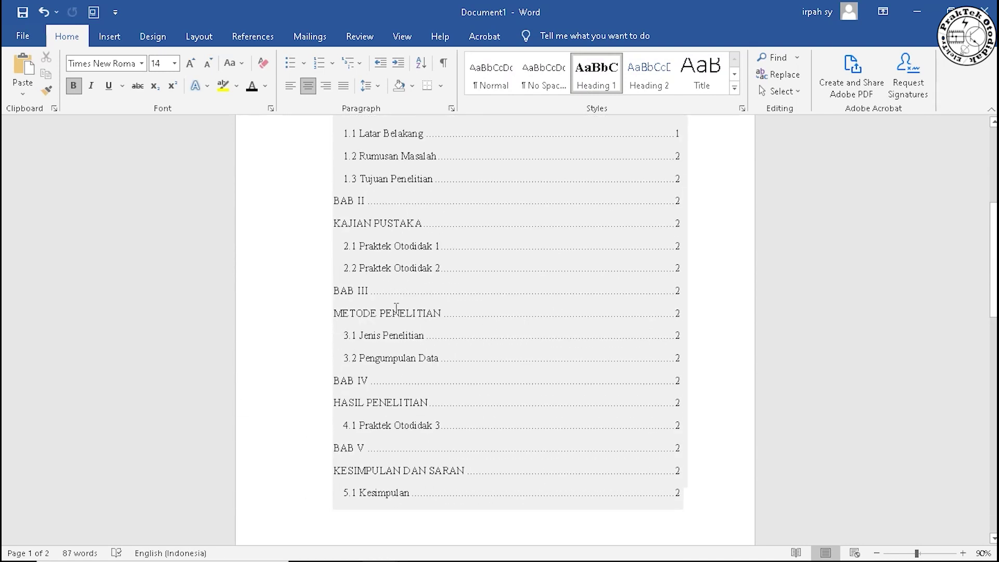
Switch to the FORMAT SKRIPSI document and locate its table of contents.
{"action": "mouse_move", "coordinate": [379, 548]}
{"action": "left_click", "coordinate": [333, 493]}
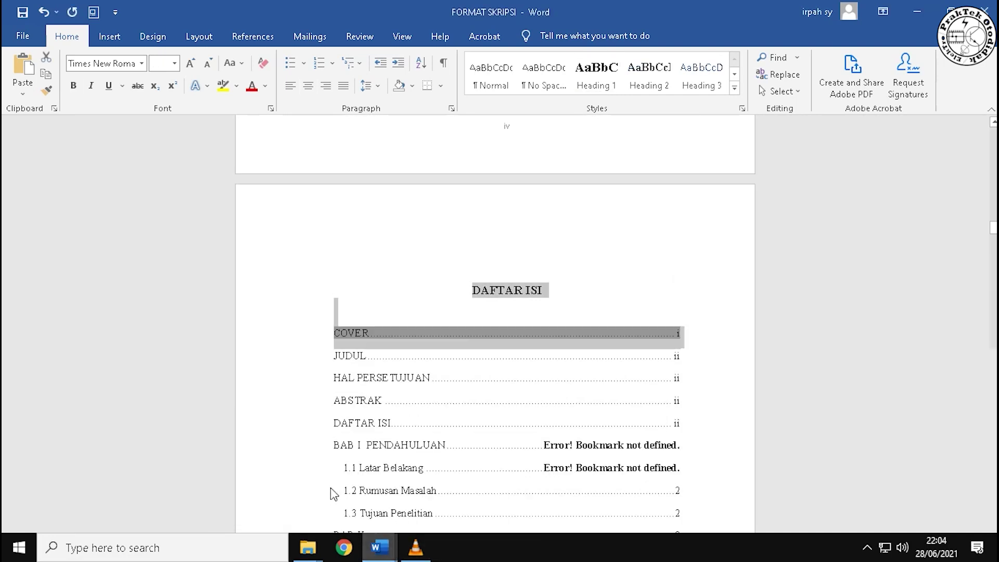
{"action": "scroll", "coordinate": [622, 294], "scroll_direction": "down", "scroll_amount": 3}
{"action": "scroll", "coordinate": [623, 293], "scroll_direction": "down", "scroll_amount": 1}
{"action": "scroll", "coordinate": [623, 293], "scroll_direction": "down", "scroll_amount": 6}
{"action": "scroll", "coordinate": [622, 298], "scroll_direction": "up", "scroll_amount": 3}
{"action": "left_click", "coordinate": [715, 284]}
{"action": "scroll", "coordinate": [714, 284], "scroll_direction": "up", "scroll_amount": 5}
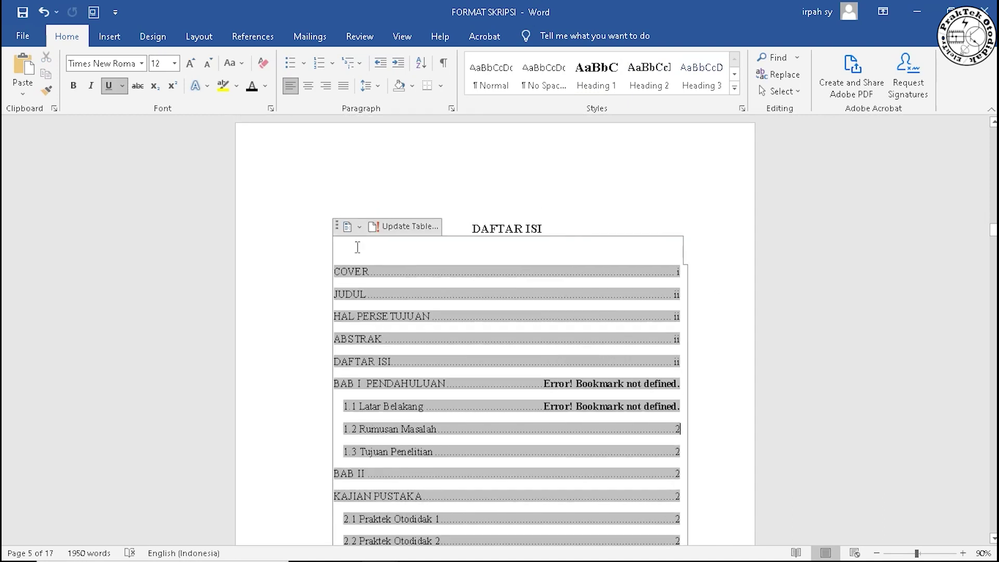
Update the FORMAT SKRIPSI table of contents and review it down to DAFTAR PUSTAKA, page 11.
{"action": "left_click", "coordinate": [398, 227]}
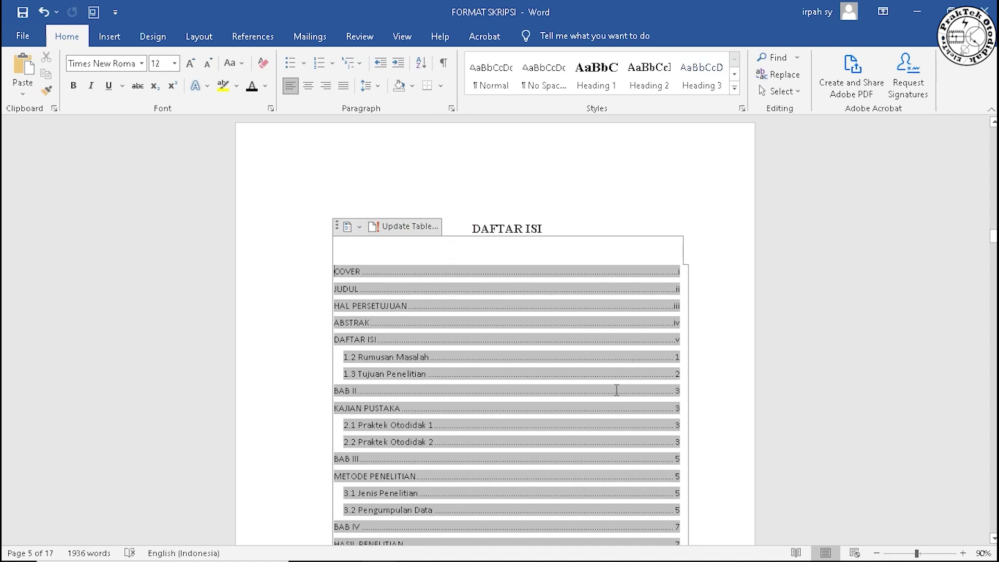
{"action": "scroll", "coordinate": [616, 390], "scroll_direction": "down", "scroll_amount": 3}
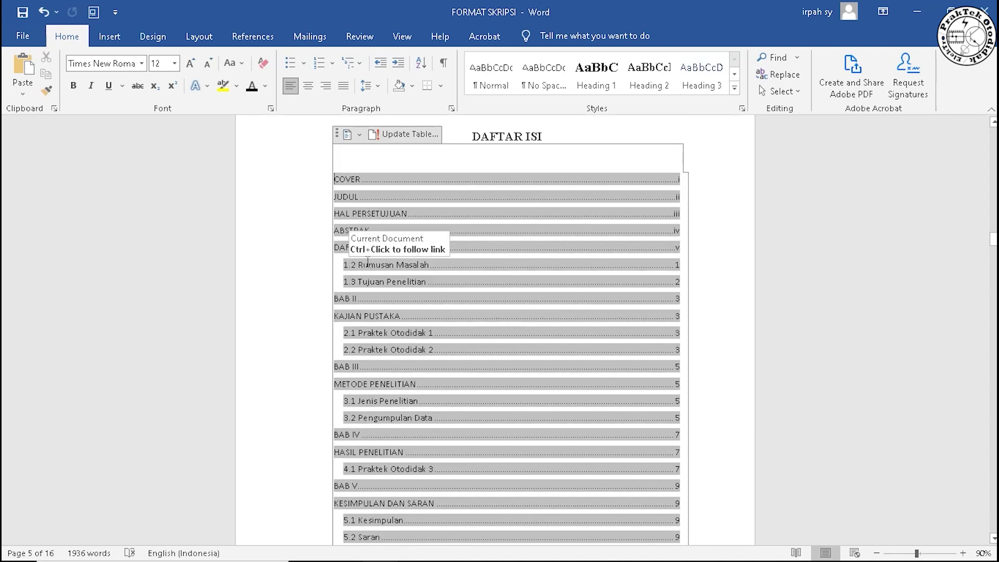
{"action": "scroll", "coordinate": [422, 312], "scroll_direction": "down", "scroll_amount": 5}
{"action": "scroll", "coordinate": [446, 379], "scroll_direction": "down", "scroll_amount": 5}
{"action": "scroll", "coordinate": [423, 259], "scroll_direction": "down", "scroll_amount": 3}
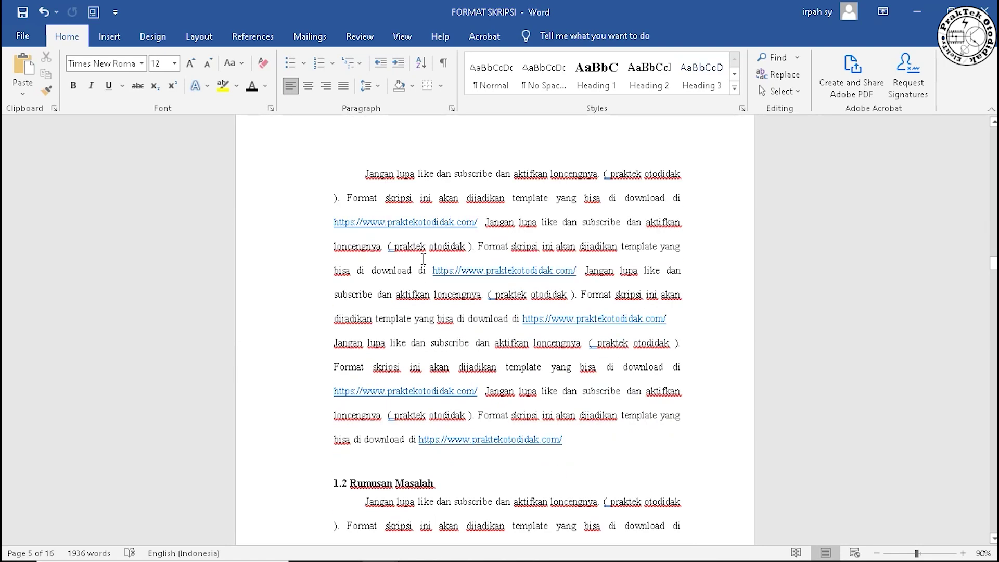
{"action": "scroll", "coordinate": [423, 259], "scroll_direction": "up", "scroll_amount": 4}
{"action": "scroll", "coordinate": [518, 253], "scroll_direction": "up", "scroll_amount": 5}
{"action": "scroll", "coordinate": [504, 279], "scroll_direction": "up", "scroll_amount": 8}
{"action": "scroll", "coordinate": [504, 279], "scroll_direction": "up", "scroll_amount": 3}
{"action": "scroll", "coordinate": [378, 249], "scroll_direction": "up", "scroll_amount": 2}
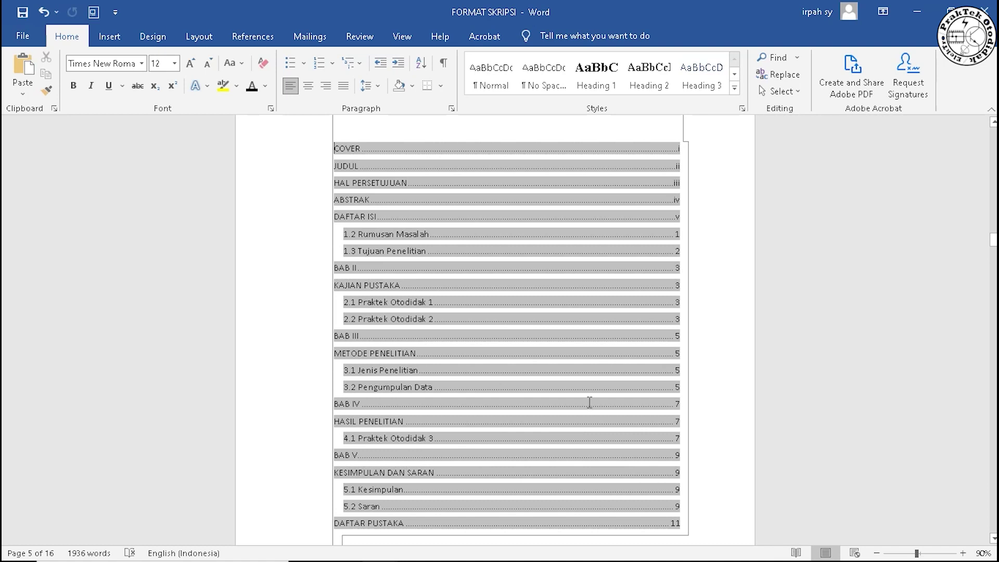
{"action": "scroll", "coordinate": [589, 402], "scroll_direction": "up", "scroll_amount": 1}
{"action": "scroll", "coordinate": [586, 394], "scroll_direction": "up", "scroll_amount": 1}
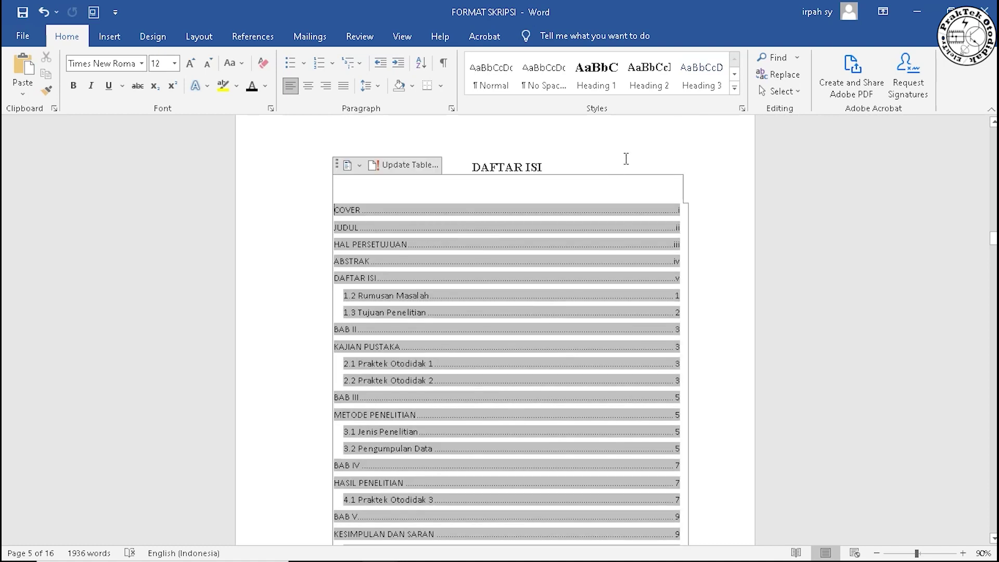
Undo the contents update to restore the error entries, then unlink the field with Ctrl+Shift+F9.
{"action": "left_click", "coordinate": [674, 312]}
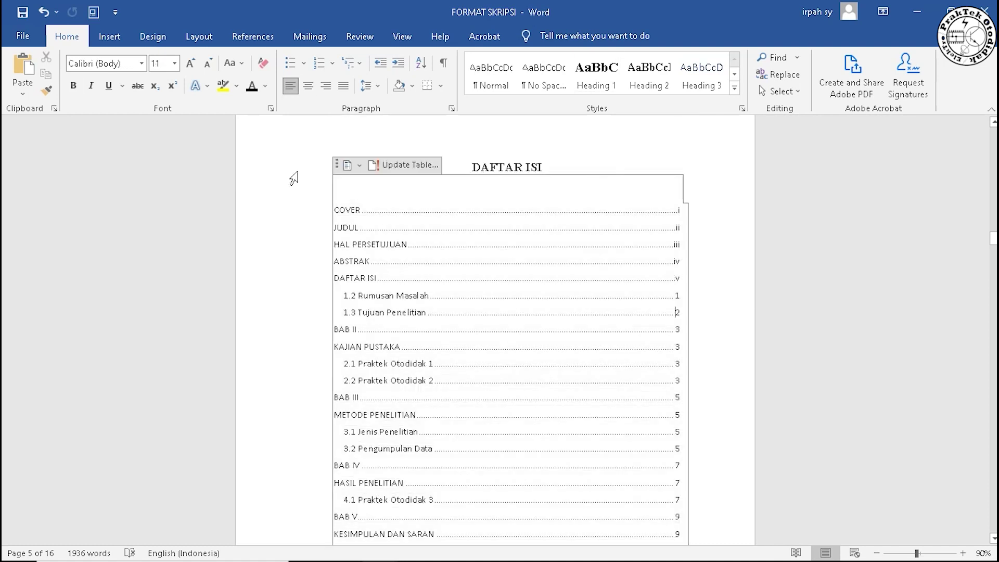
{"action": "key", "text": "ctrl+z"}
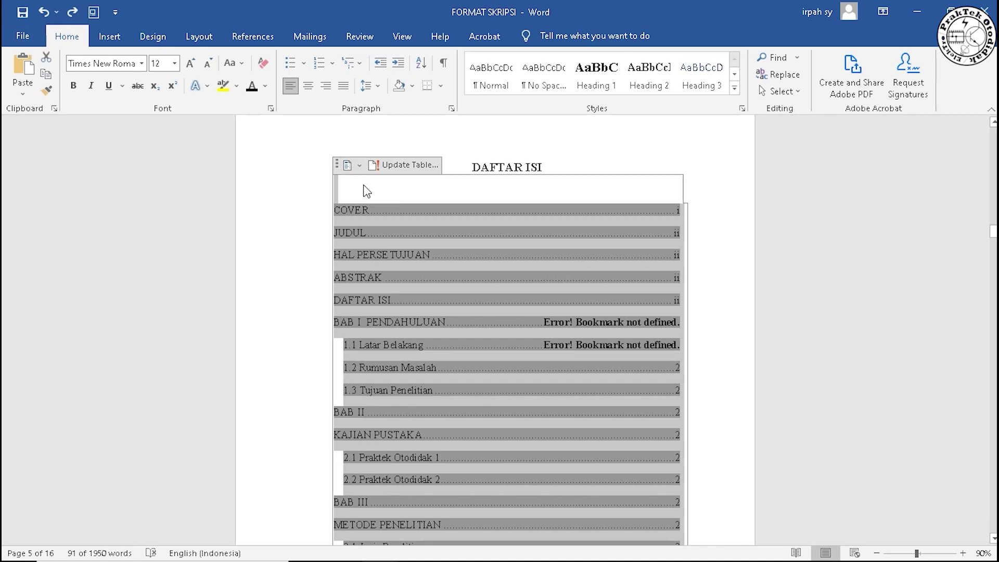
{"action": "key", "text": "ctrl+shift+F9"}
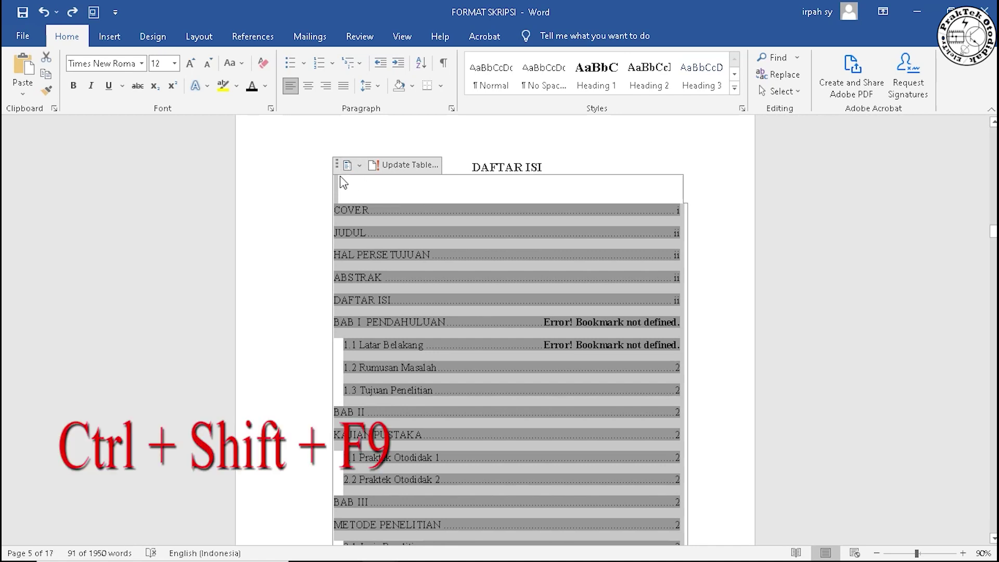
{"action": "key", "text": "ctrl+shift+F9"}
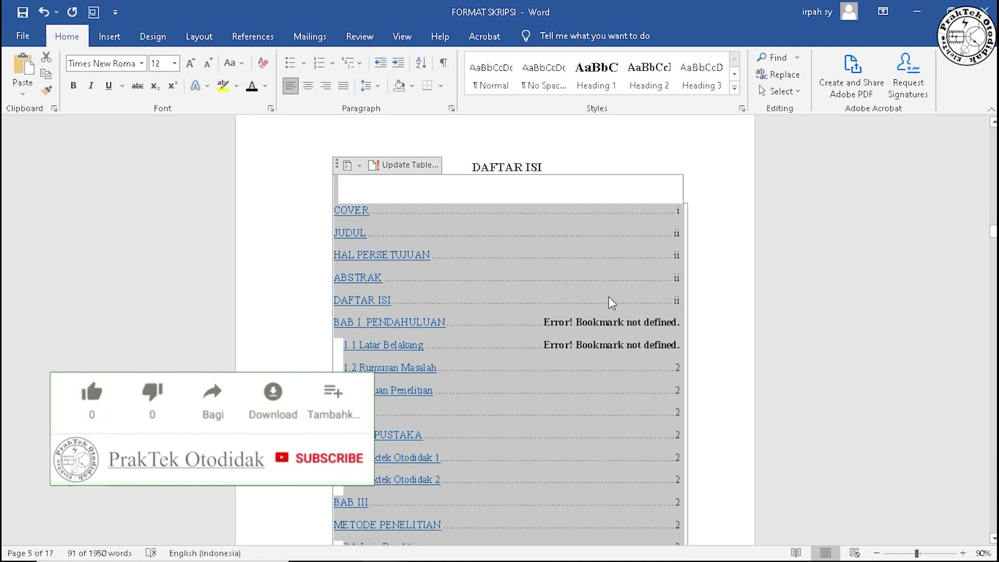
{"action": "left_click", "coordinate": [609, 301]}
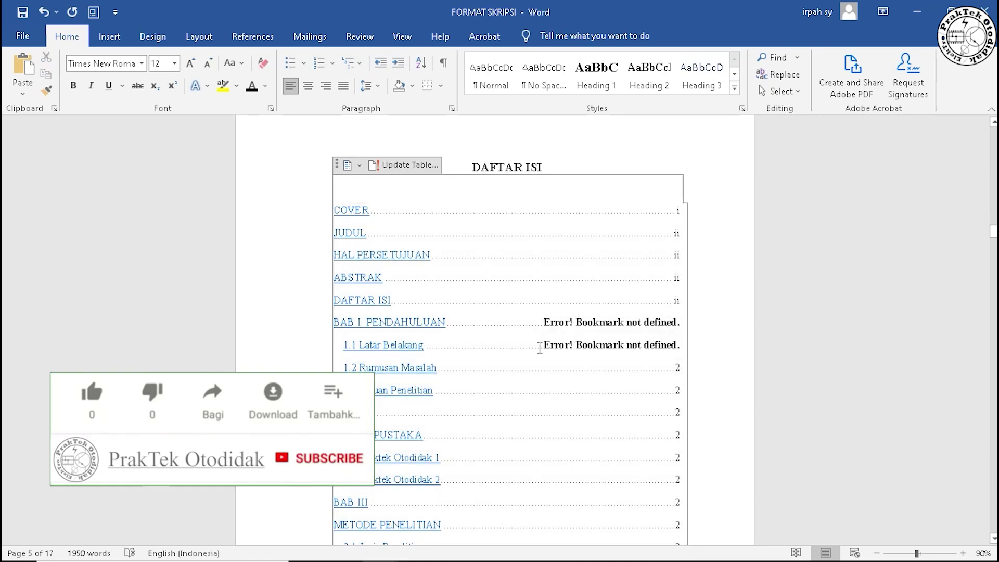
Replace the BAB I and 1.1 bookmark errors with page 1 and make the list black, non-underlined.
{"action": "double_click", "coordinate": [663, 334]}
{"action": "key", "text": "Delete"}
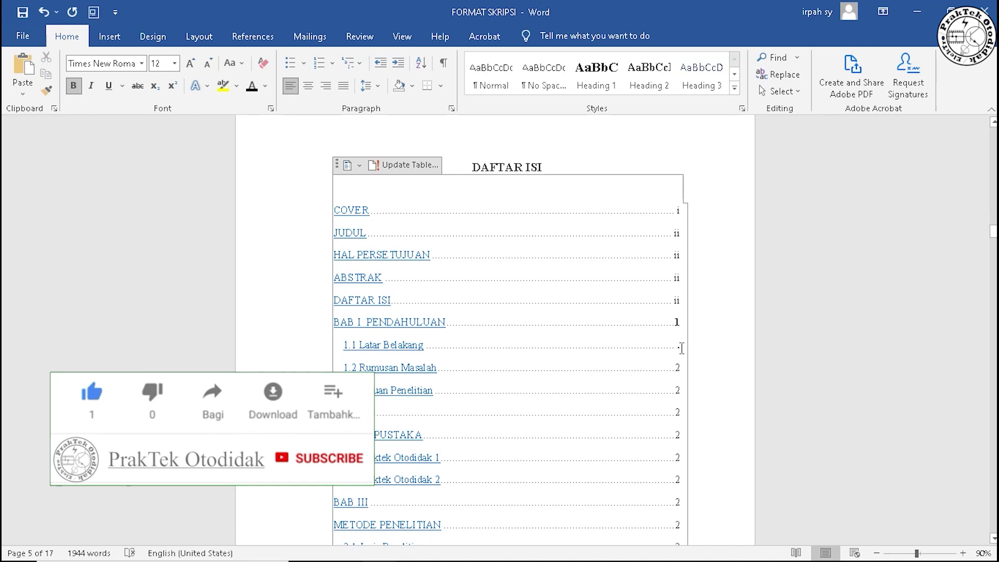
{"action": "type", "text": "1"}
{"action": "key", "text": "shift+Up"}
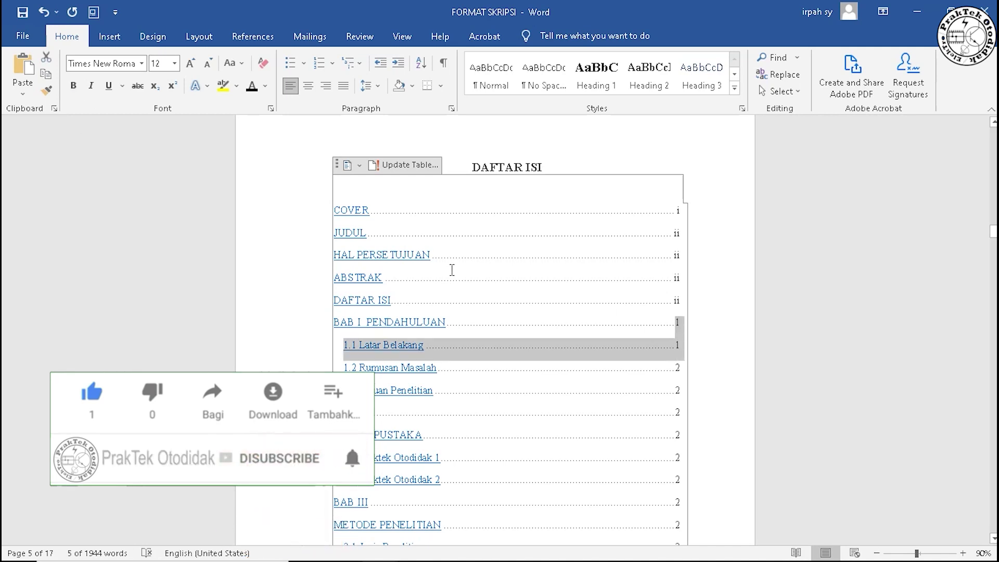
{"action": "left_click", "coordinate": [337, 164]}
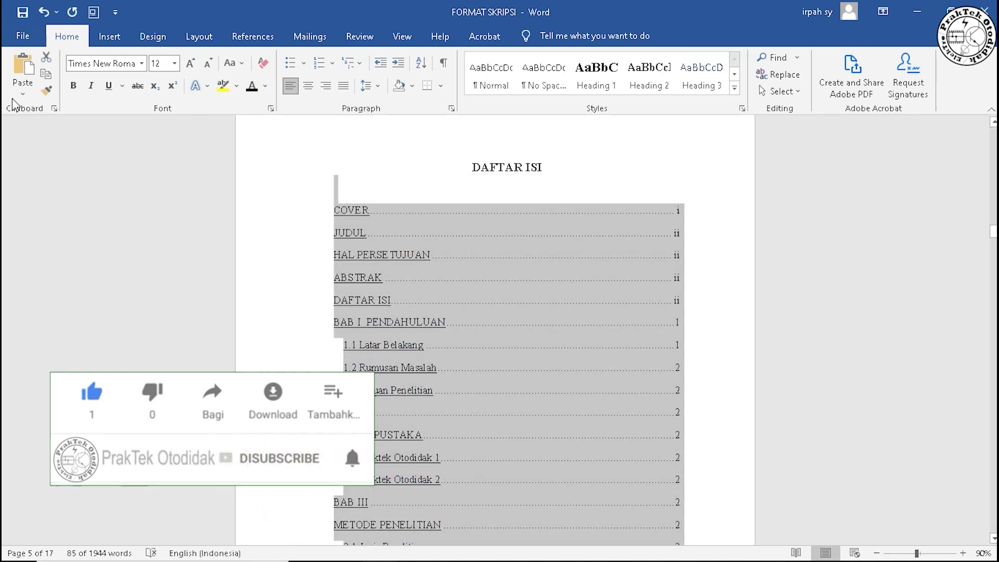
{"action": "left_click", "coordinate": [514, 263]}
{"action": "scroll", "coordinate": [547, 283], "scroll_direction": "down", "scroll_amount": 2}
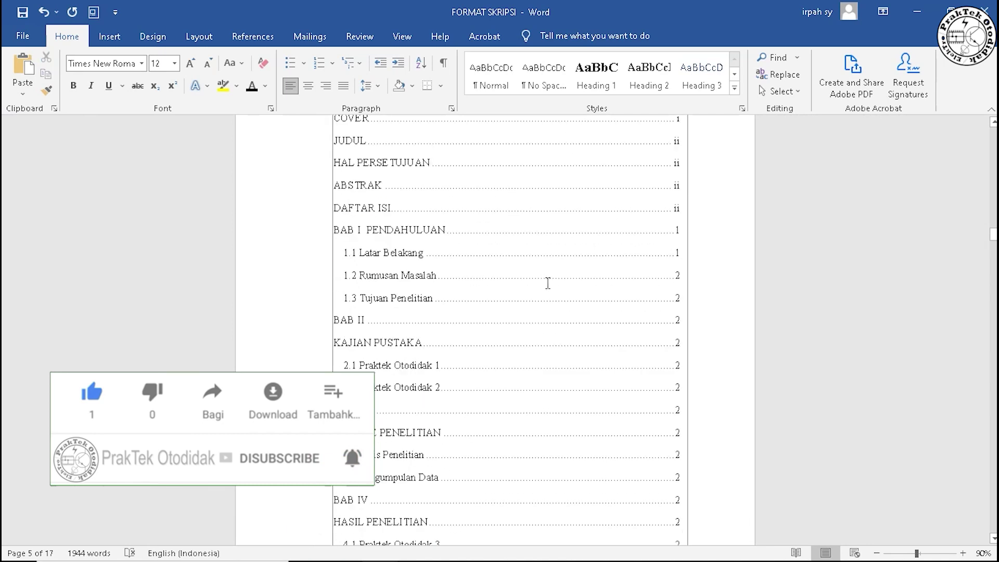
{"action": "key", "text": "ctrl+p"}
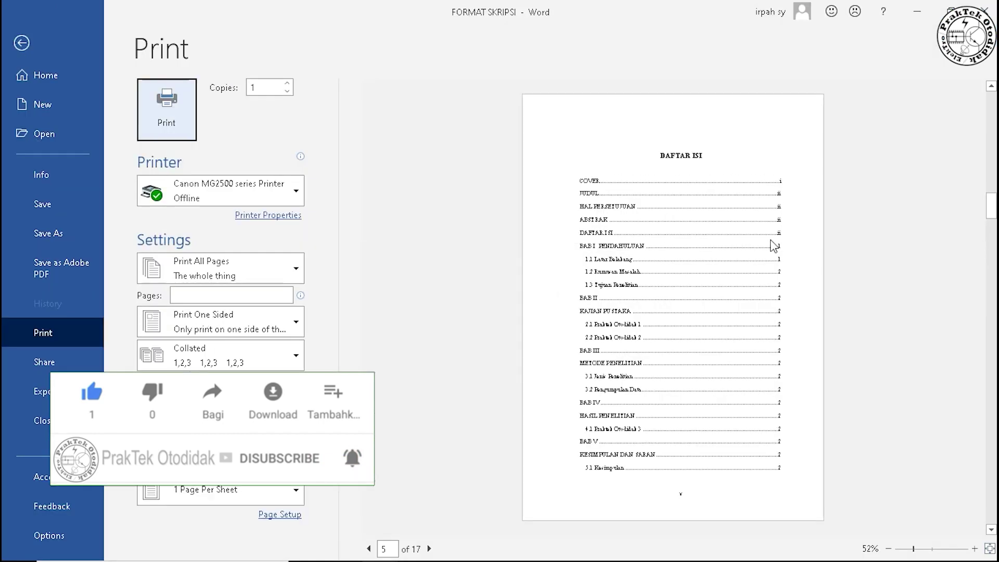
{"action": "scroll", "coordinate": [685, 281], "scroll_direction": "up", "scroll_amount": 2}
{"action": "scroll", "coordinate": [685, 281], "scroll_direction": "up", "scroll_amount": 2}
{"action": "scroll", "coordinate": [688, 292], "scroll_direction": "up", "scroll_amount": 2}
{"action": "scroll", "coordinate": [689, 293], "scroll_direction": "up", "scroll_amount": 1}
{"action": "scroll", "coordinate": [688, 292], "scroll_direction": "down", "scroll_amount": 1}
{"action": "scroll", "coordinate": [688, 292], "scroll_direction": "down", "scroll_amount": 1}
{"action": "scroll", "coordinate": [689, 294], "scroll_direction": "down", "scroll_amount": 1}
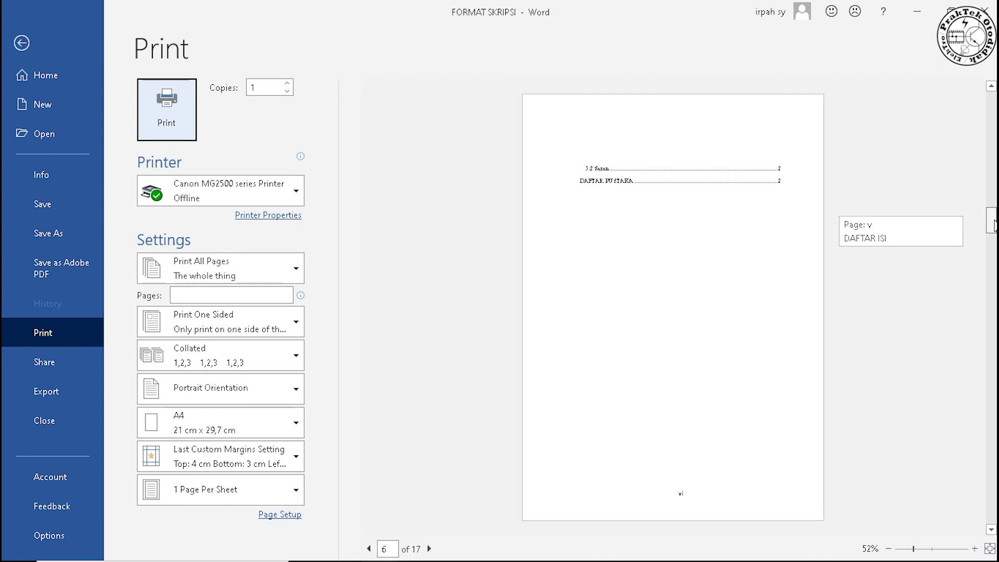
{"action": "left_click_drag", "start_coordinate": [991, 202], "coordinate": [971, 211]}
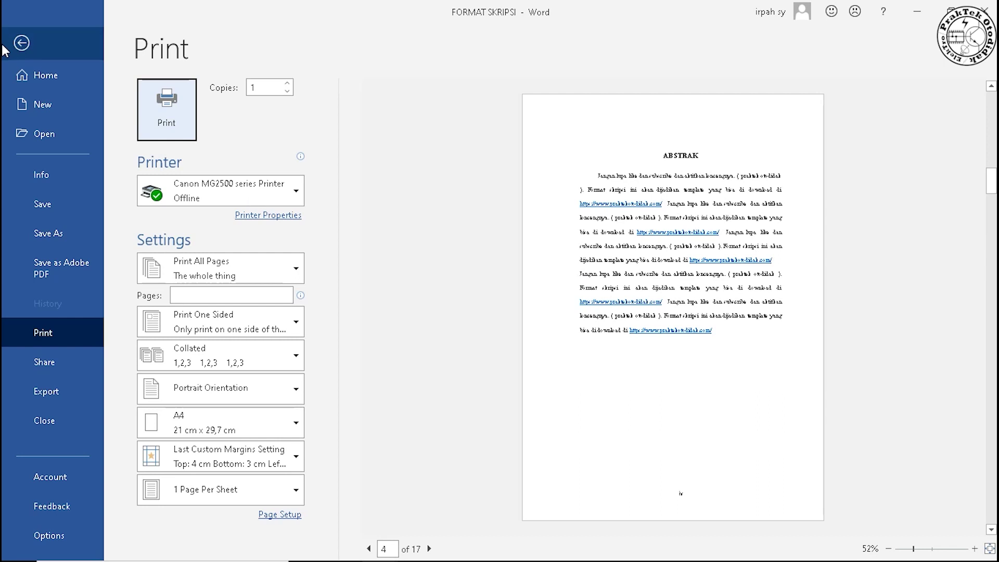
{"action": "left_click", "coordinate": [22, 43]}
{"action": "scroll", "coordinate": [327, 261], "scroll_direction": "up", "scroll_amount": 2}
{"action": "scroll", "coordinate": [354, 276], "scroll_direction": "down", "scroll_amount": 1}
{"action": "scroll", "coordinate": [364, 286], "scroll_direction": "down", "scroll_amount": 3}
{"action": "scroll", "coordinate": [377, 297], "scroll_direction": "down", "scroll_amount": 3}
{"action": "scroll", "coordinate": [377, 299], "scroll_direction": "down", "scroll_amount": 2}
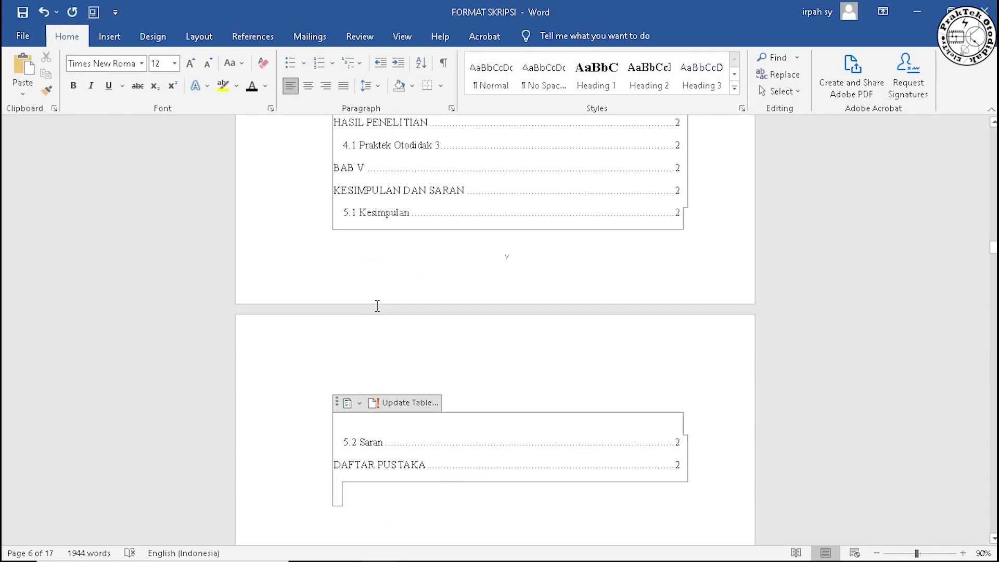
{"action": "scroll", "coordinate": [378, 304], "scroll_direction": "down", "scroll_amount": 3}
{"action": "scroll", "coordinate": [380, 307], "scroll_direction": "up", "scroll_amount": 3}
{"action": "scroll", "coordinate": [379, 308], "scroll_direction": "up", "scroll_amount": 3}
{"action": "scroll", "coordinate": [379, 309], "scroll_direction": "up", "scroll_amount": 1}
{"action": "scroll", "coordinate": [379, 309], "scroll_direction": "up", "scroll_amount": 2}
{"action": "scroll", "coordinate": [379, 309], "scroll_direction": "up", "scroll_amount": 1}
{"action": "scroll", "coordinate": [379, 309], "scroll_direction": "up", "scroll_amount": 2}
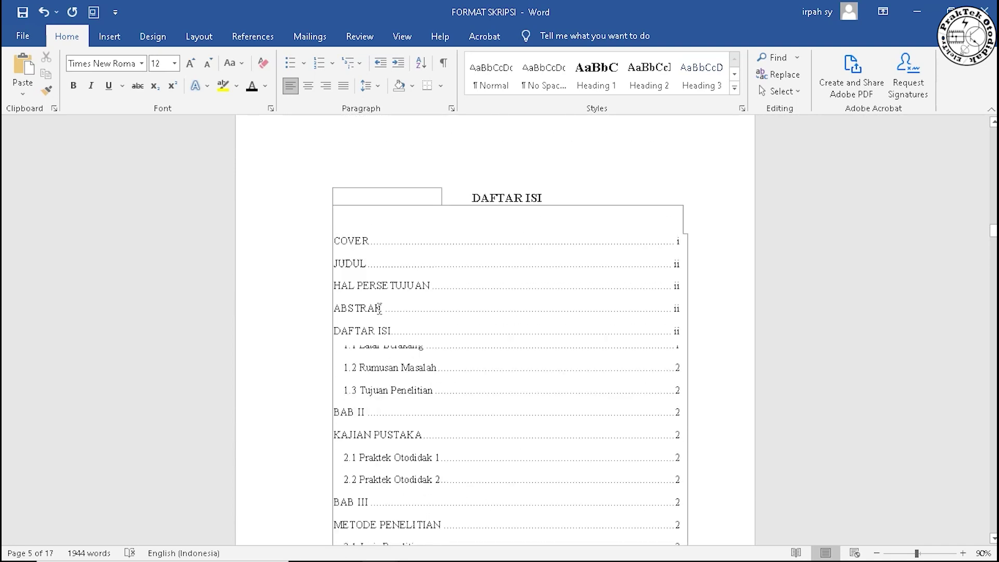